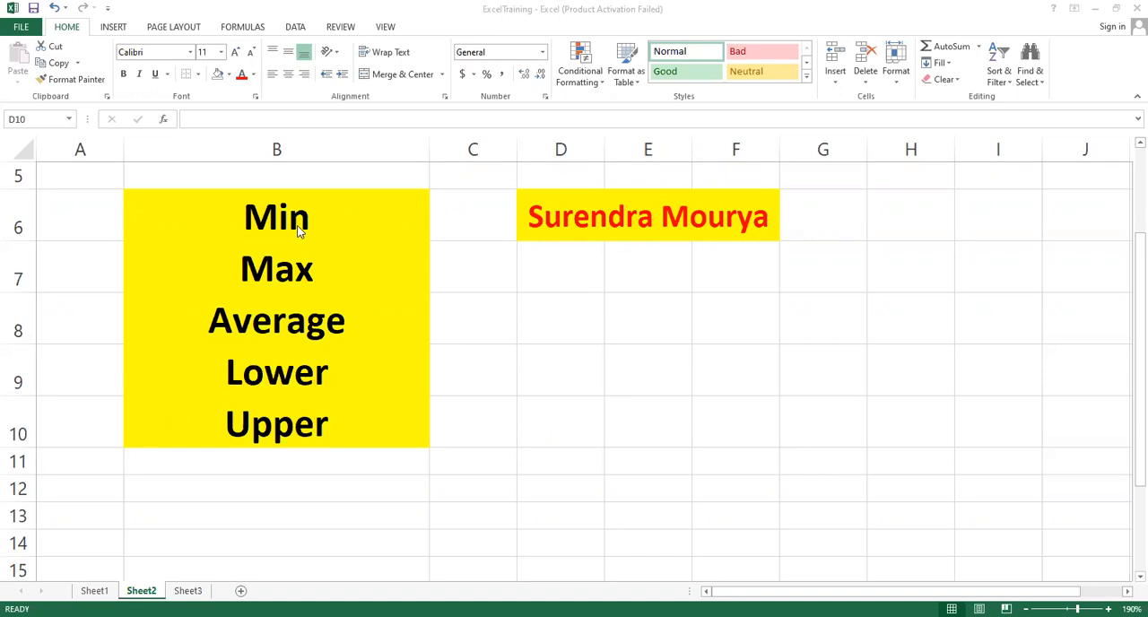
Review the arithmetic and Min, Max, Average, Lower and Upper function names listed on Sheet2, and the Total Mark formula in H3 of Sheet1
left_click(295, 265)
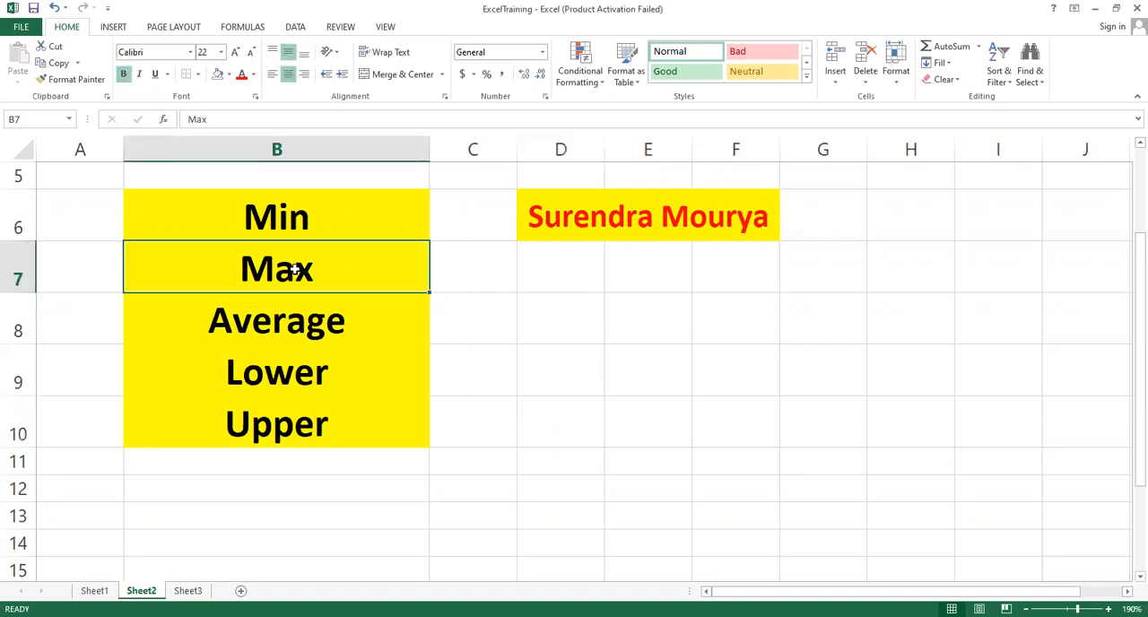
left_click(283, 323)
left_click(282, 377)
left_click(283, 425)
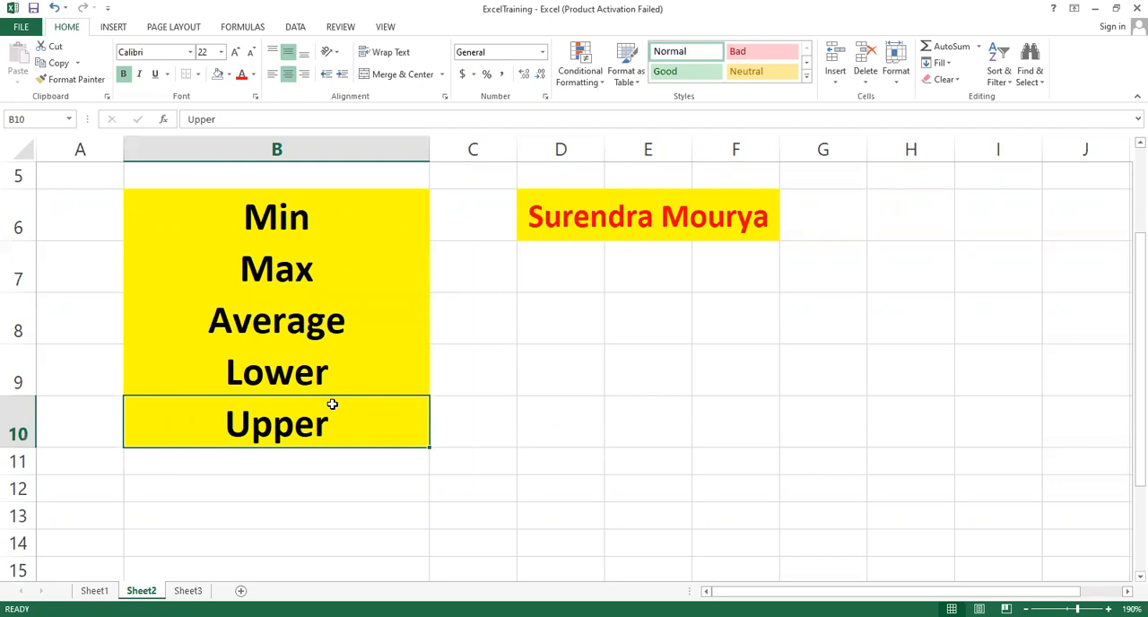
scroll(332, 404, "up", 2)
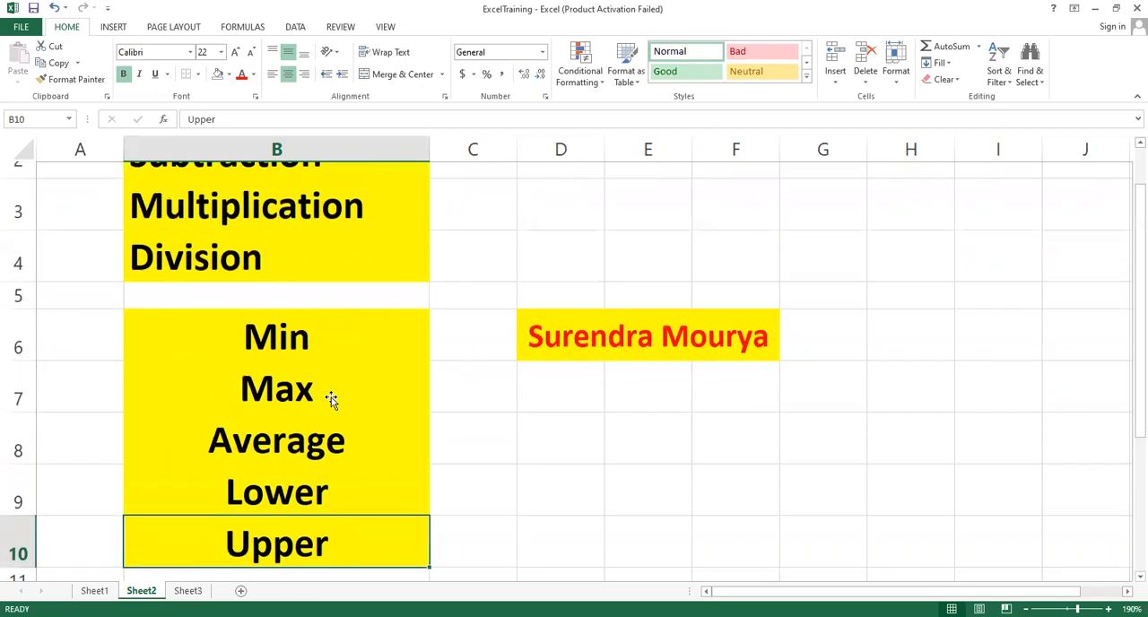
left_click(259, 189)
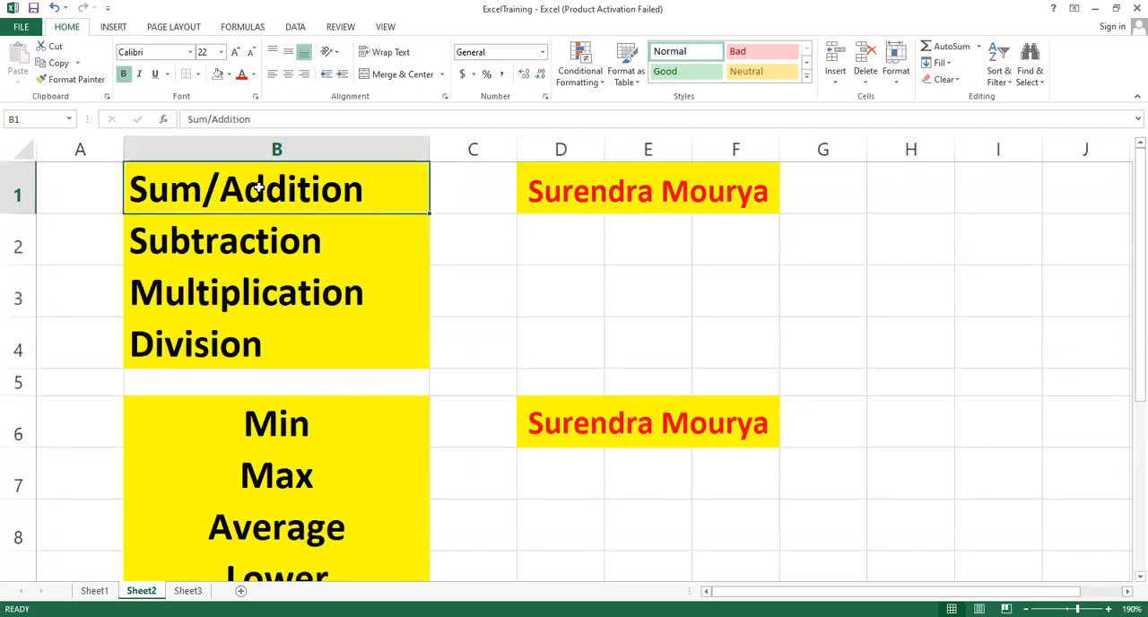
left_click(257, 235)
left_click(228, 345)
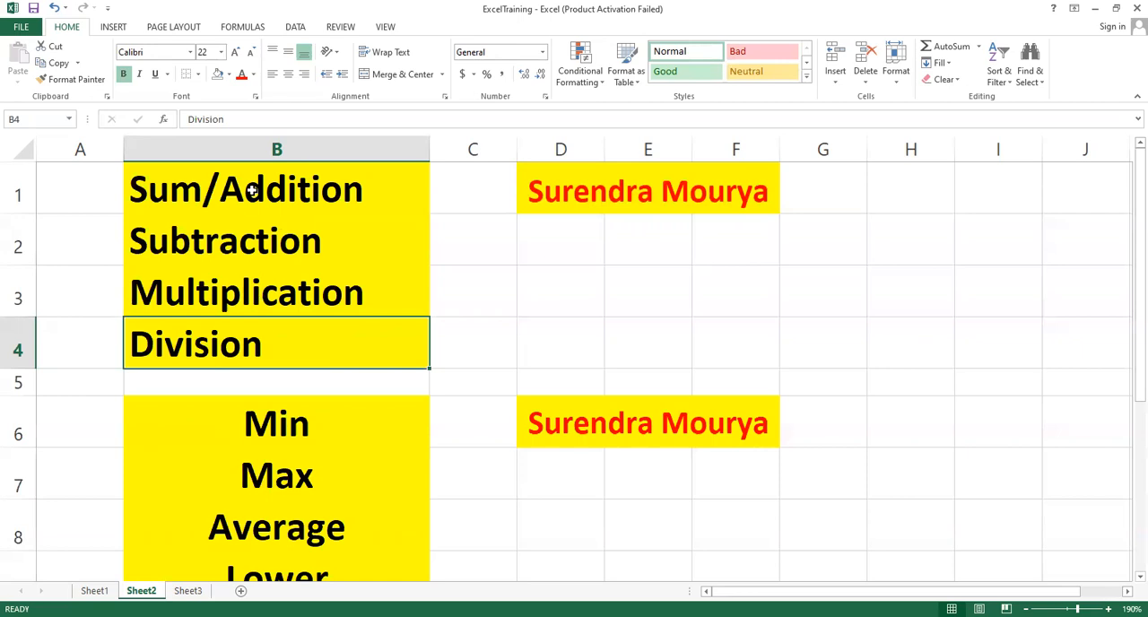
scroll(347, 301, "down", 2)
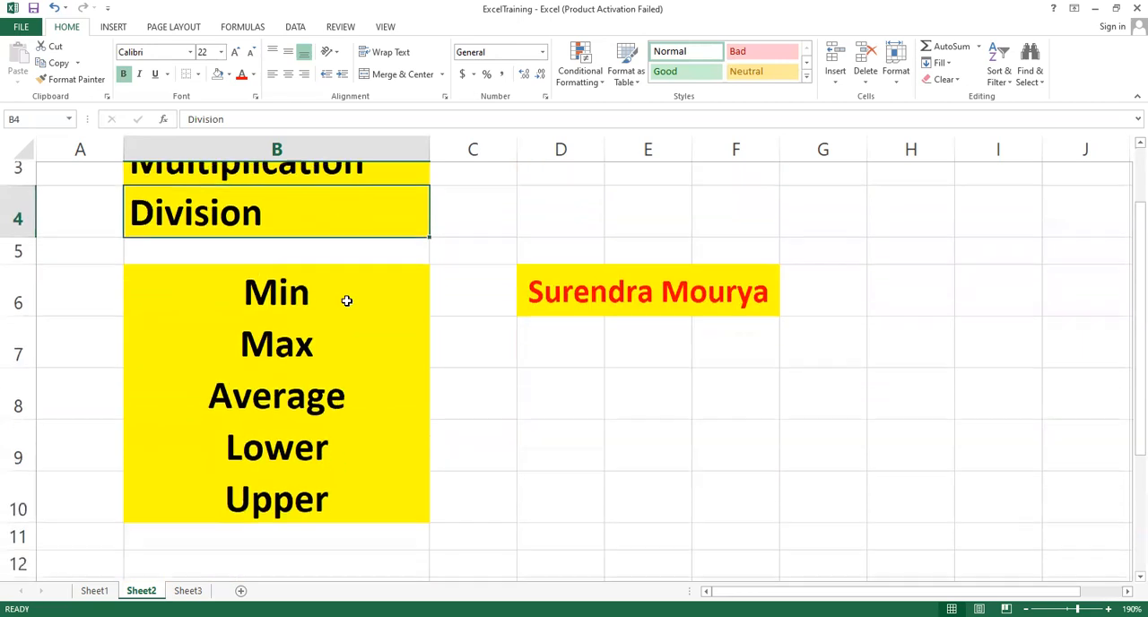
scroll(347, 301, "up", 1)
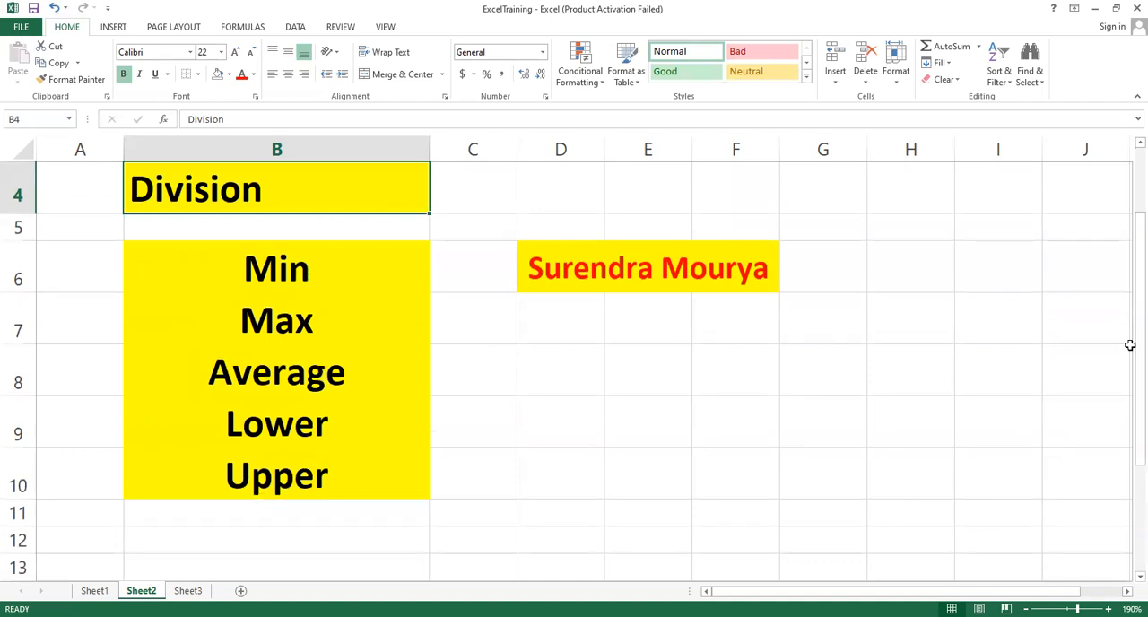
left_click_drag(1129, 327, 1129, 351)
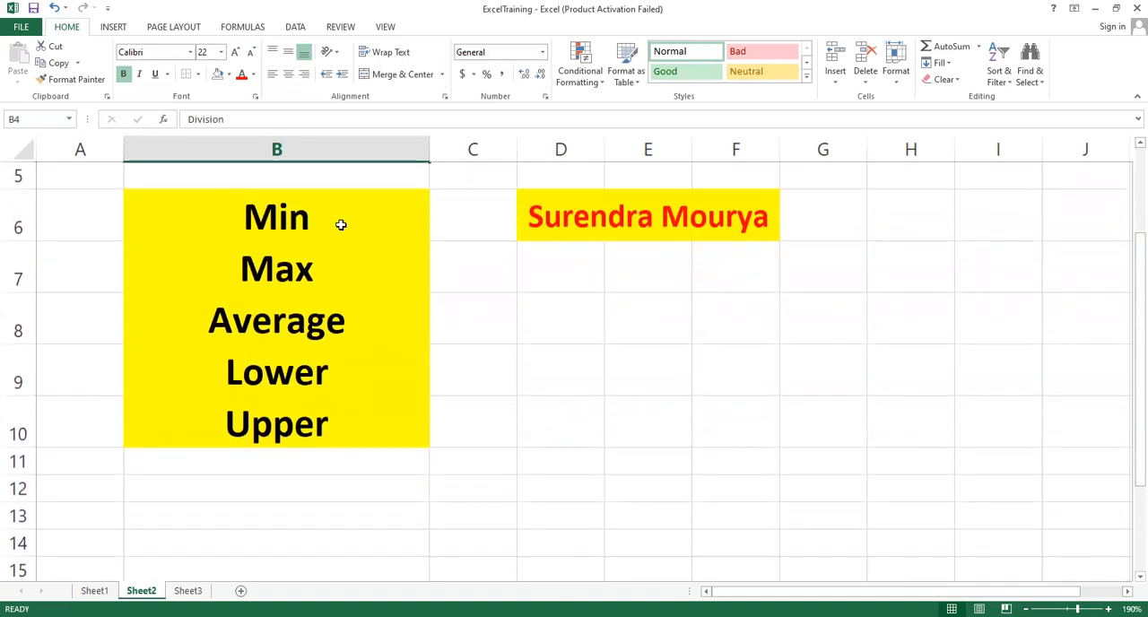
left_click_drag(319, 216, 302, 423)
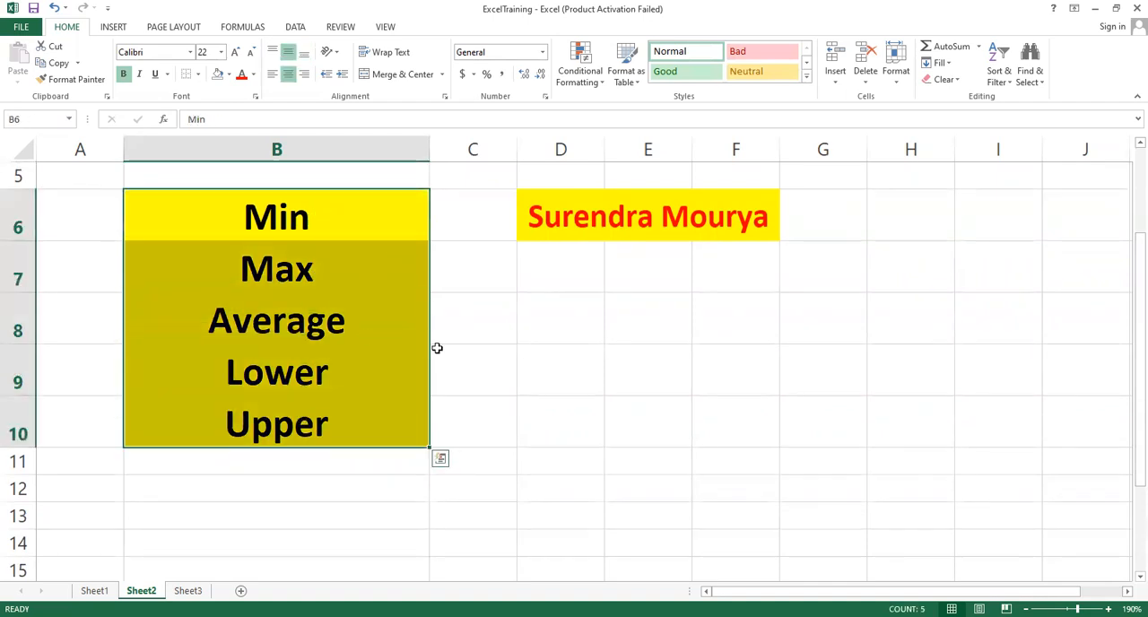
left_click(538, 289)
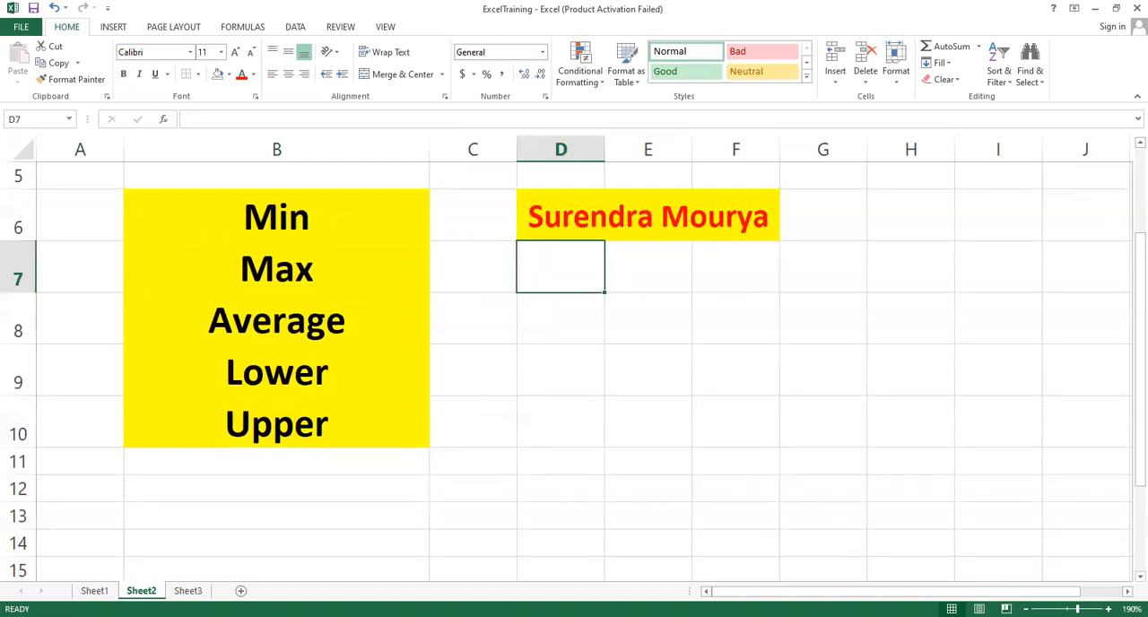
key("ctrl+Page_Up")
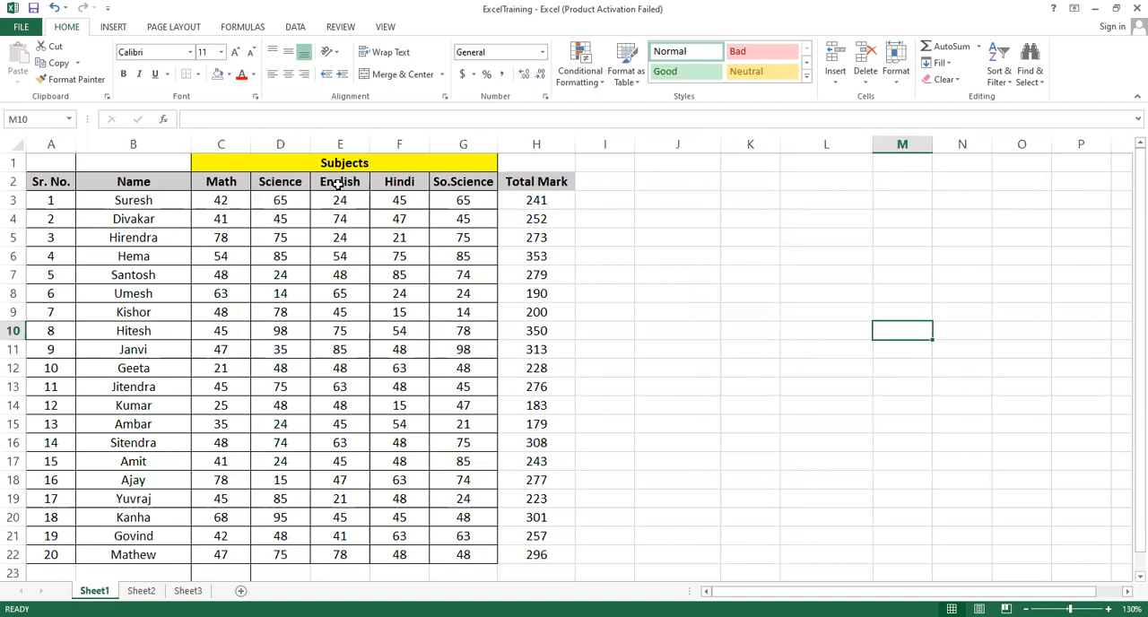
left_click(537, 202)
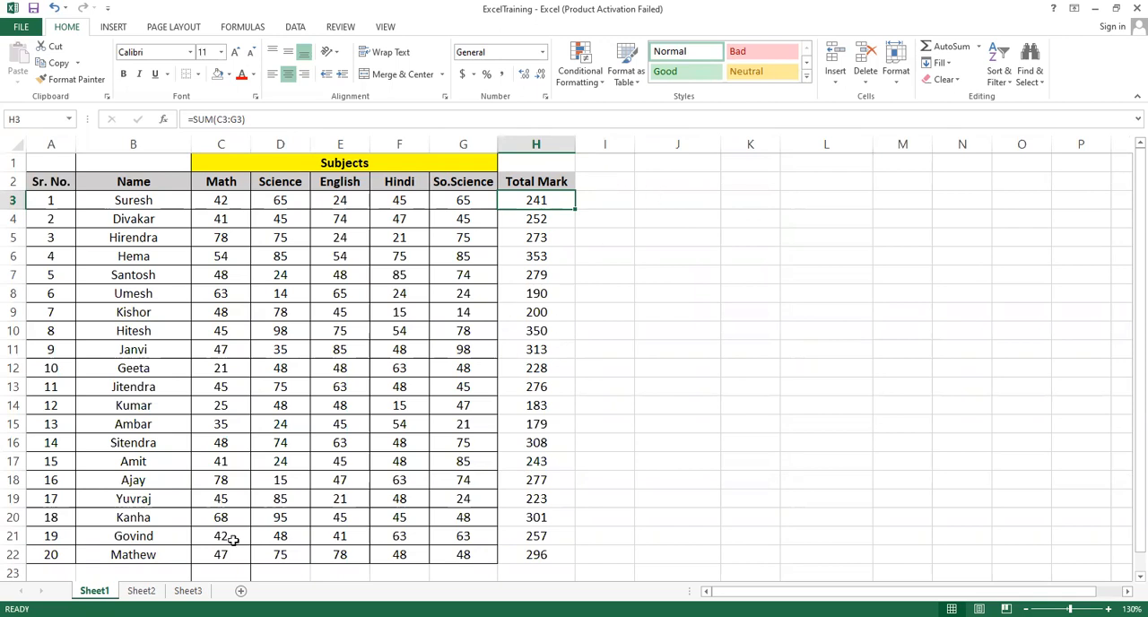
left_click(141, 591)
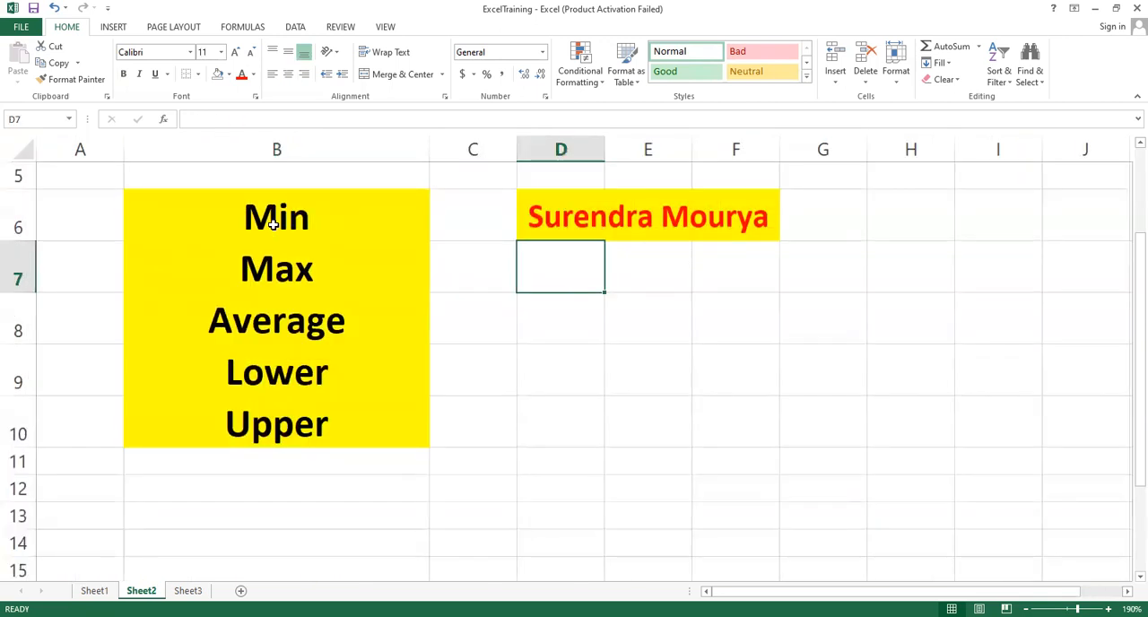
left_click(279, 223)
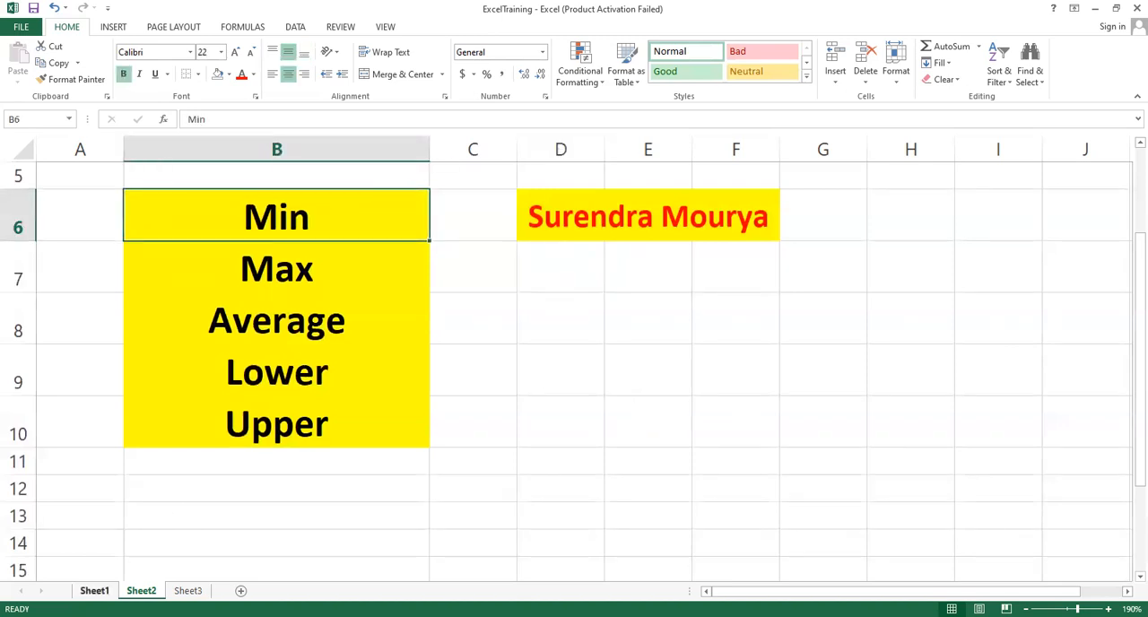
Add the heading "Minimum Mark" in cell I2 of Sheet1, wrap its text and fit column I to the heading
left_click(94, 591)
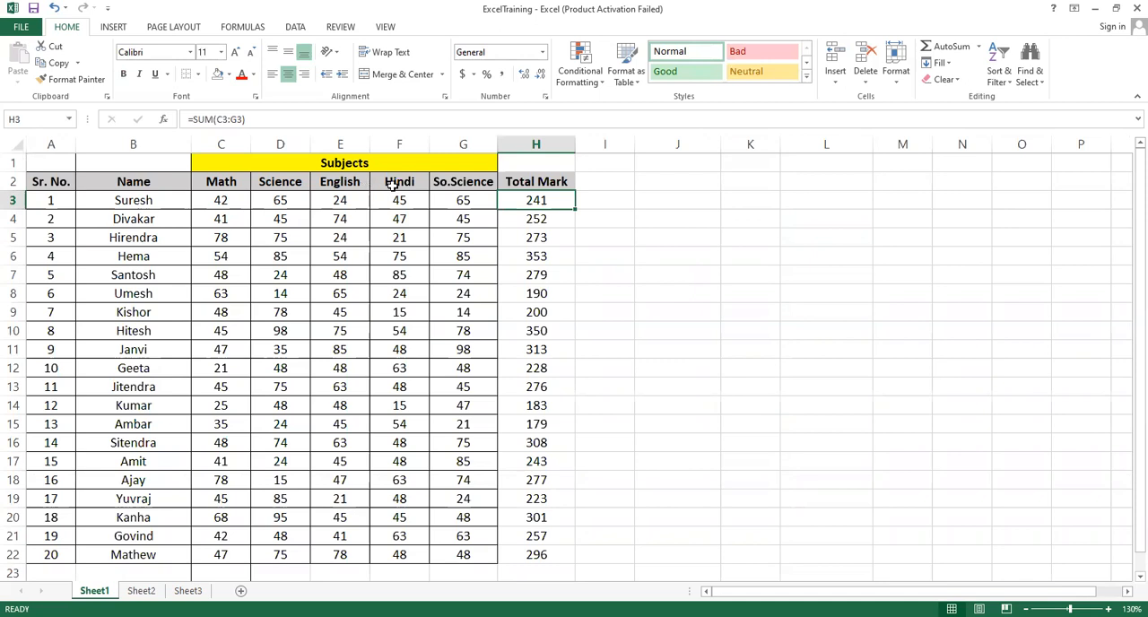
left_click(612, 182)
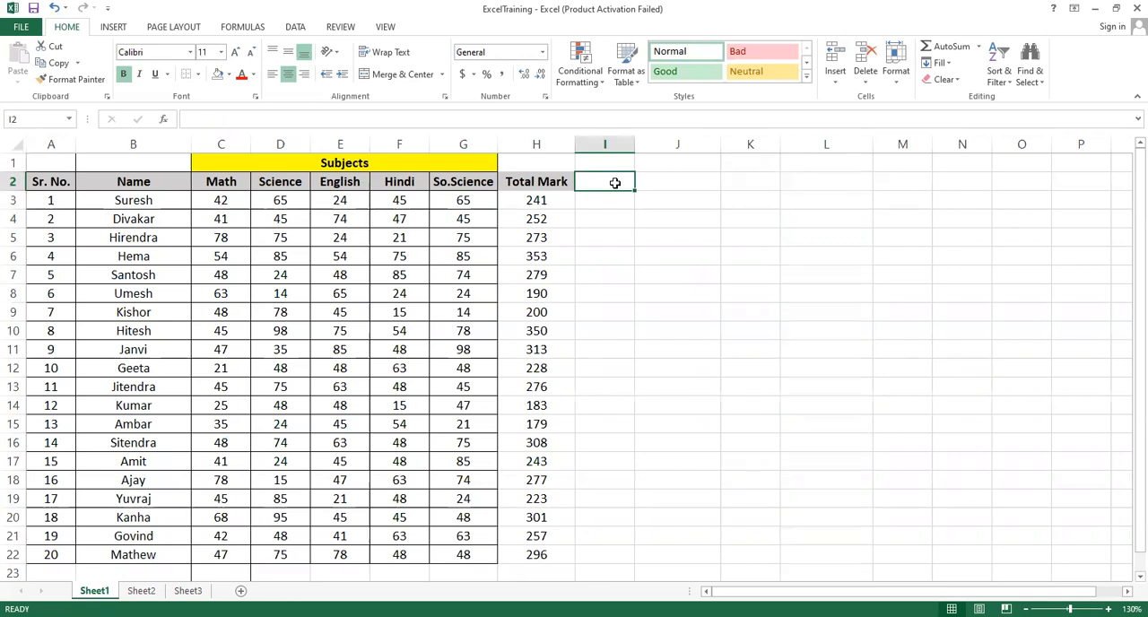
type("Minimum")
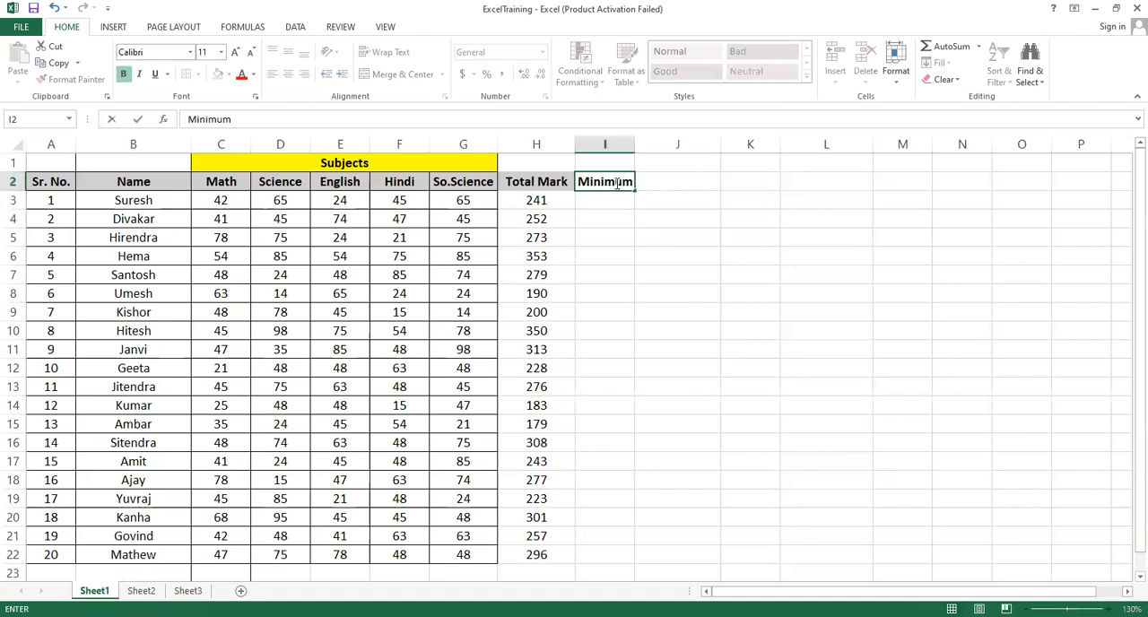
type(" Mark")
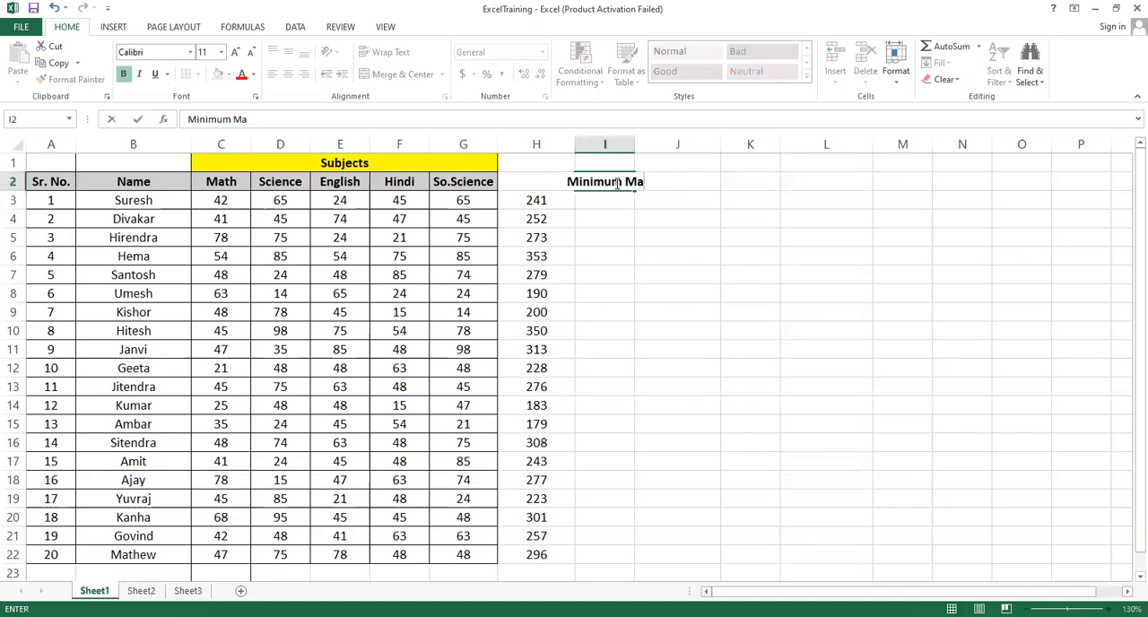
left_click(656, 267)
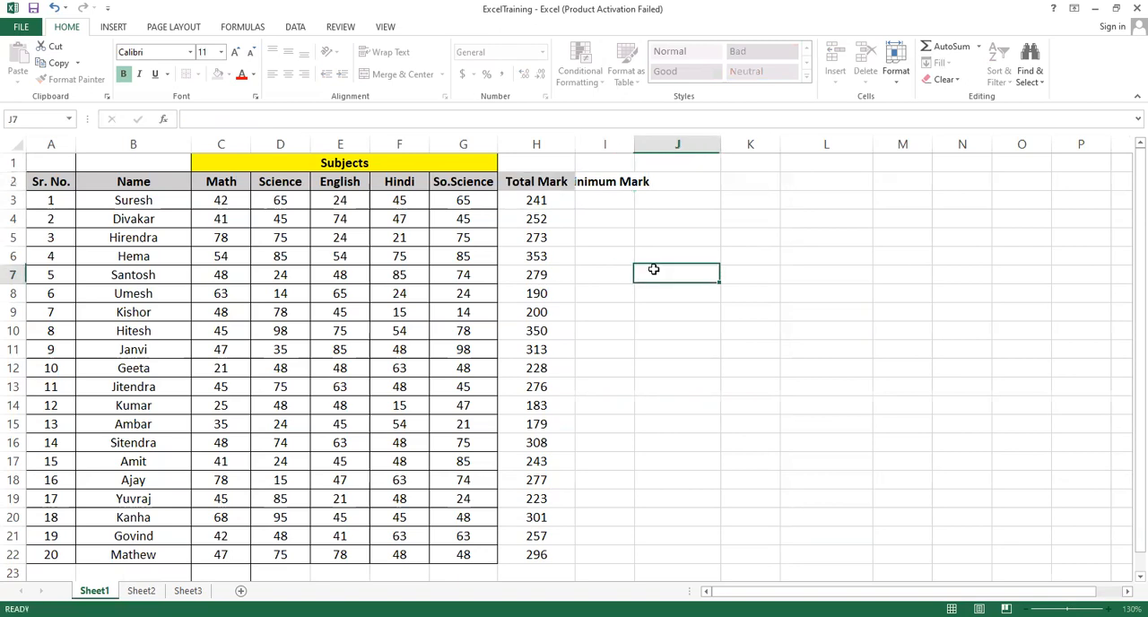
left_click(616, 186)
left_click(399, 52)
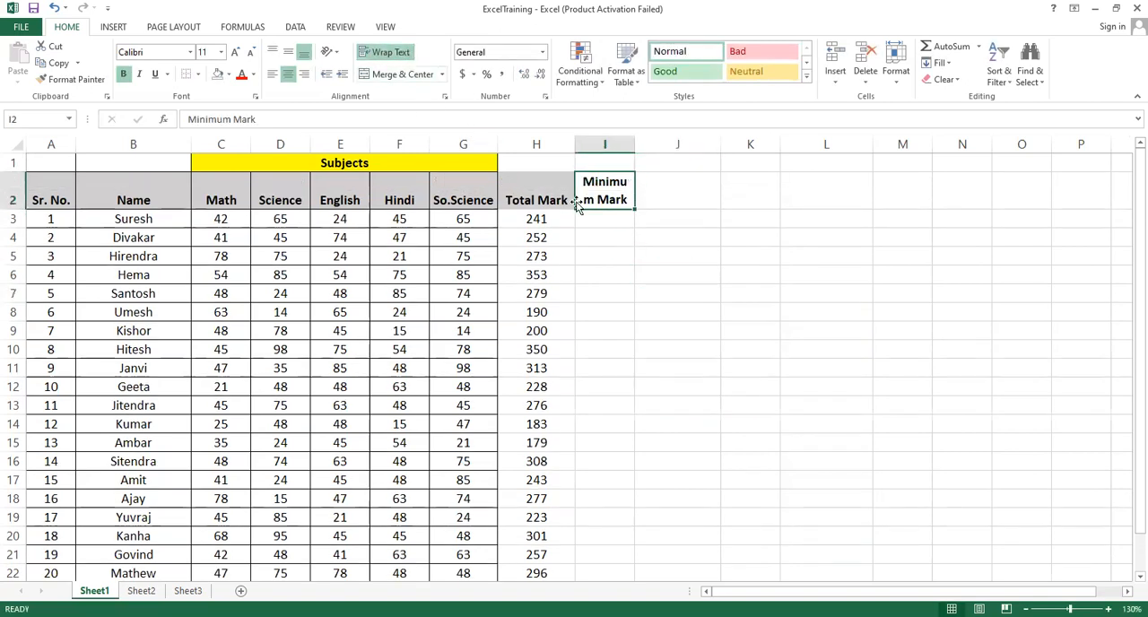
double_click(631, 144)
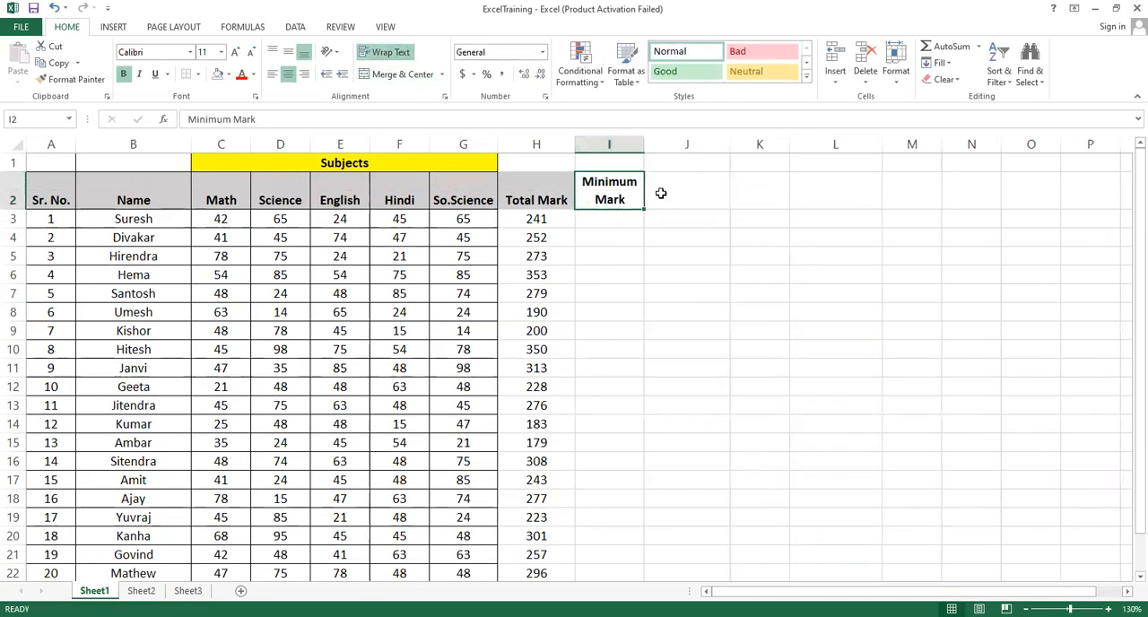
Add the heading "Maximum Marks" in cell J2 and wrap its text
left_click(671, 193)
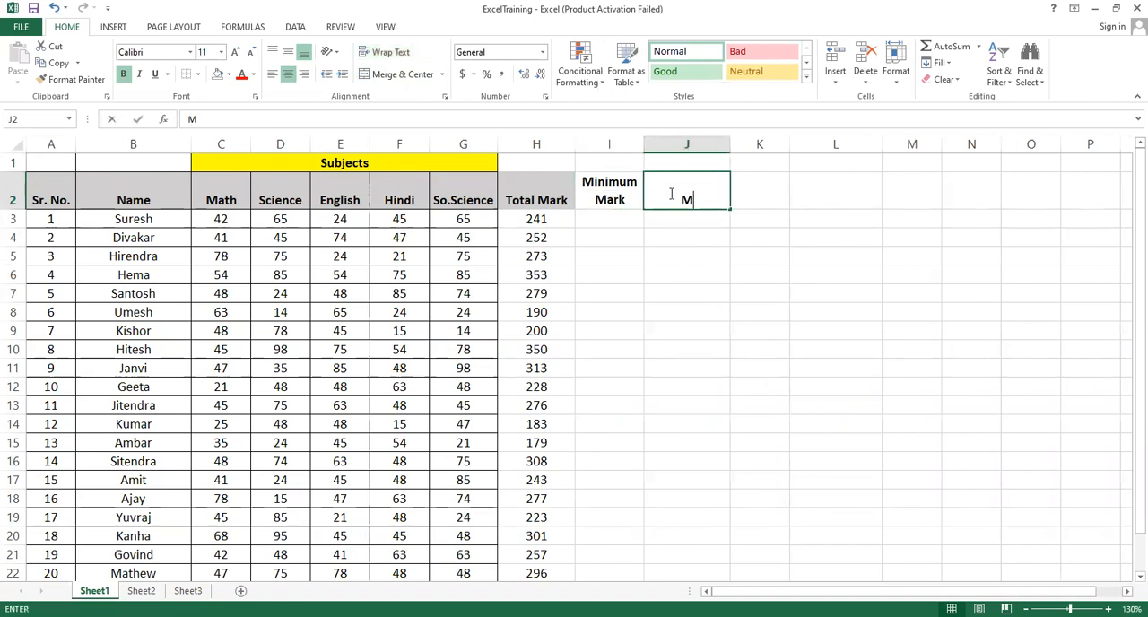
type("Maximum Ma")
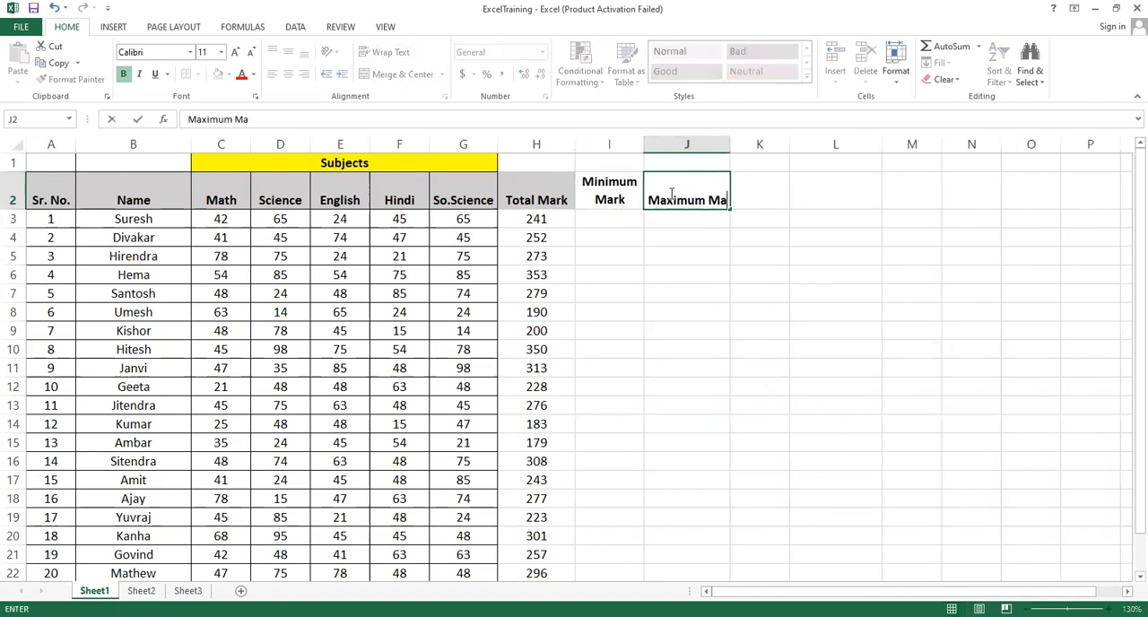
type("rks")
left_click(685, 312)
left_click(648, 206)
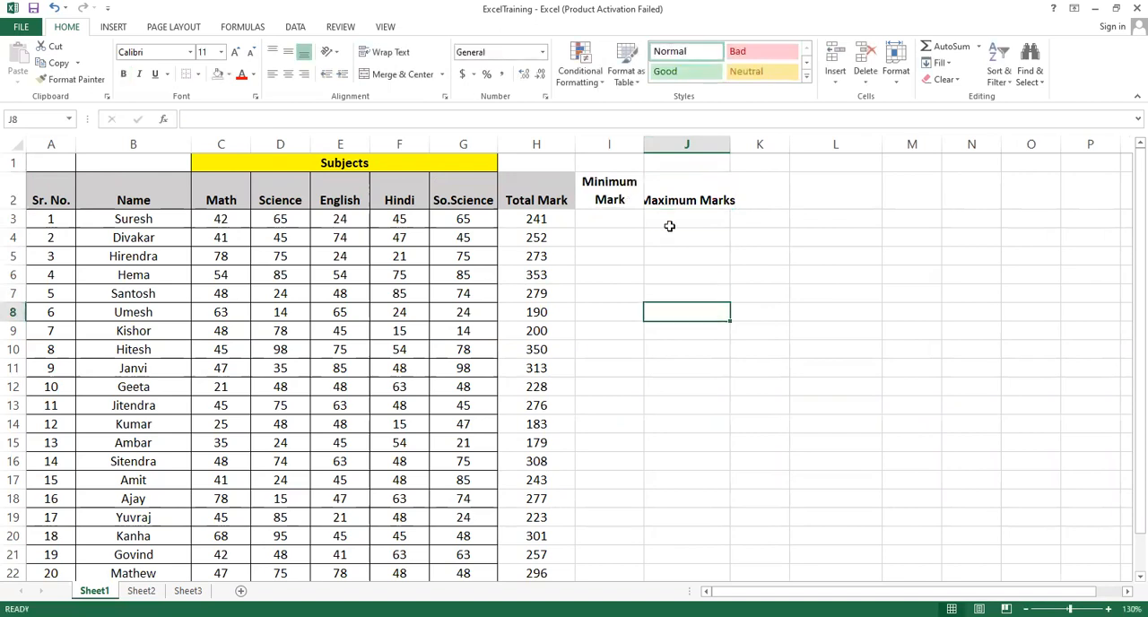
left_click(386, 52)
left_click(689, 271)
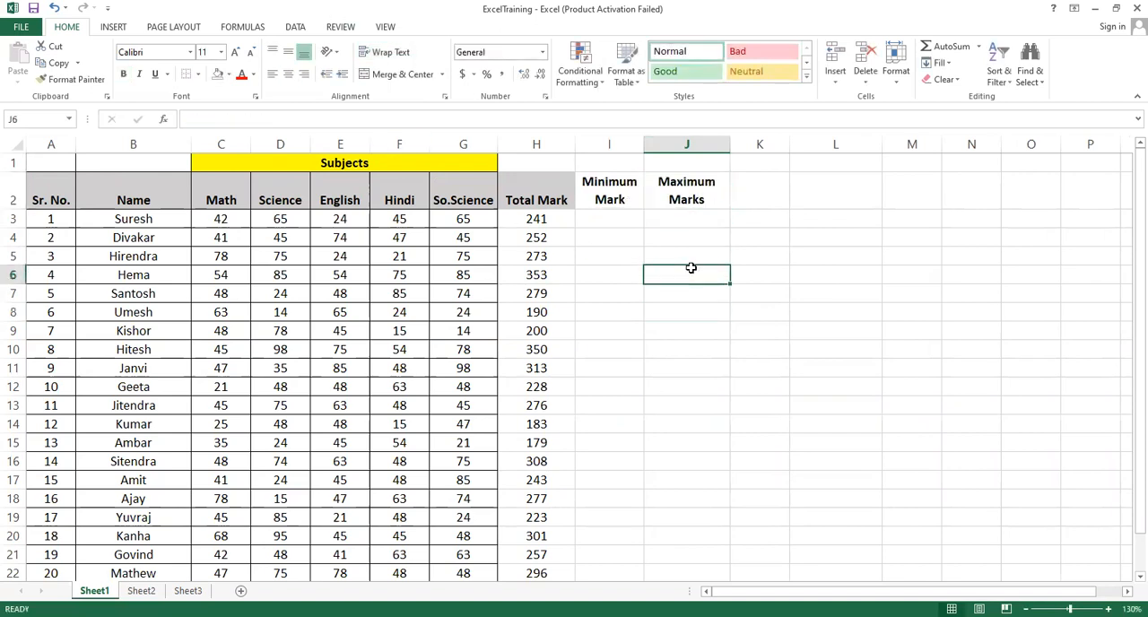
Enter =MIN(C3:G3) in cell I3 for the first student's lowest mark and check it against the subject marks in that row
left_click(602, 222)
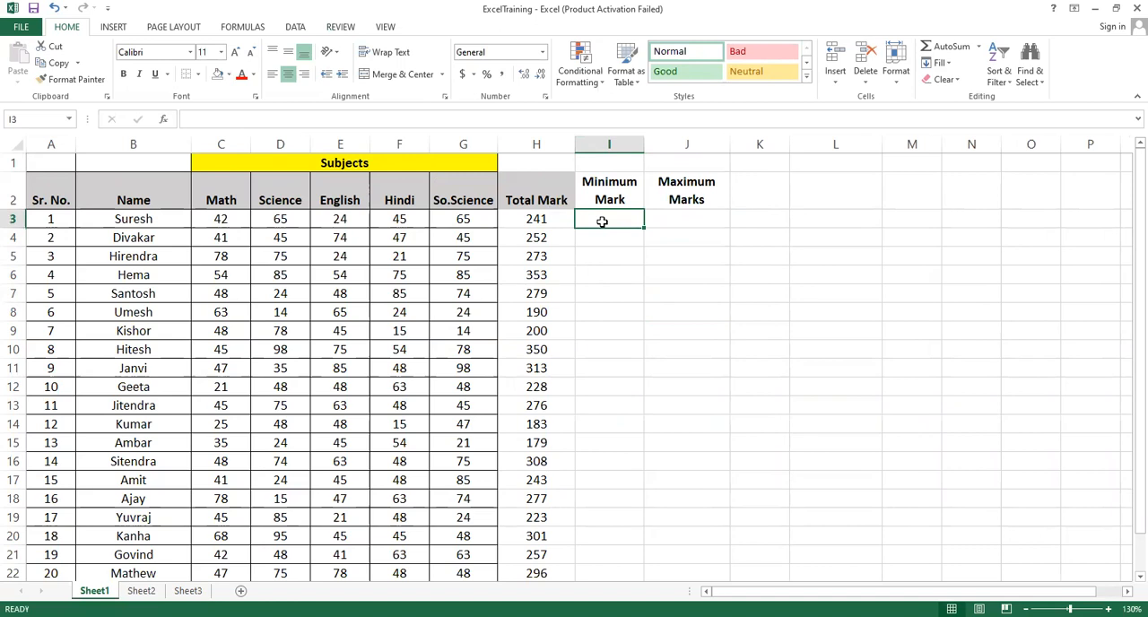
type("=")
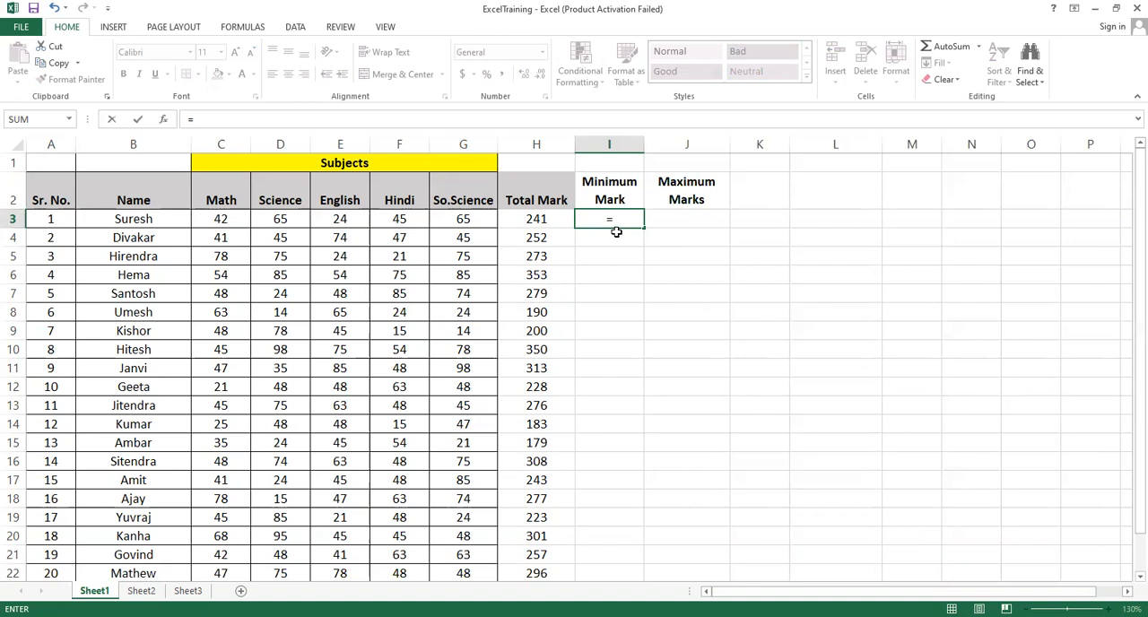
type("min")
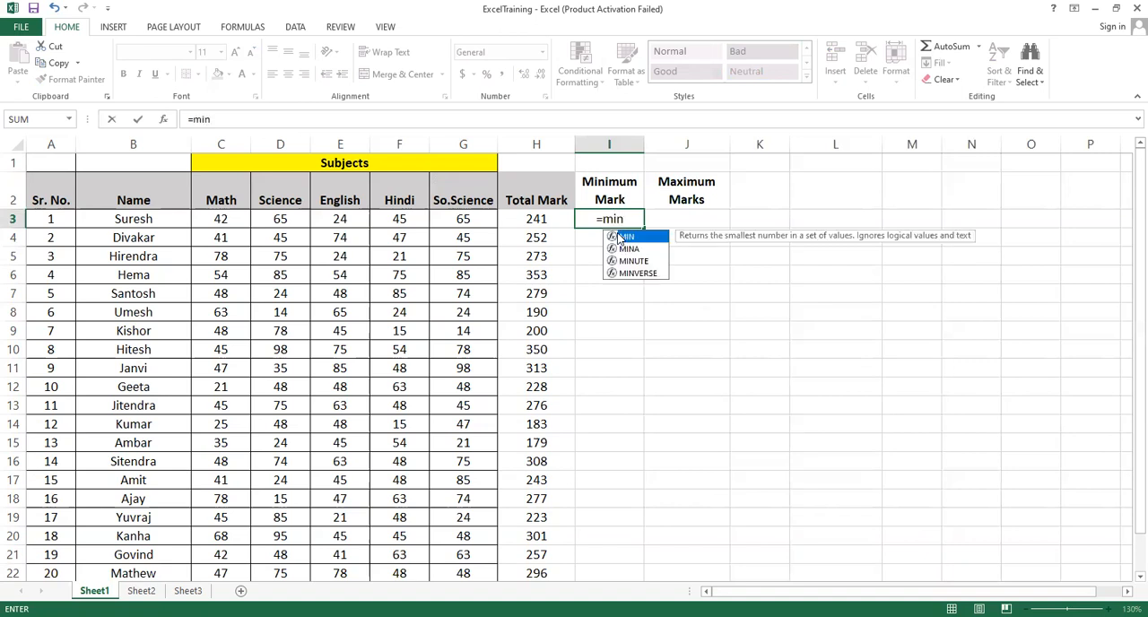
type("(")
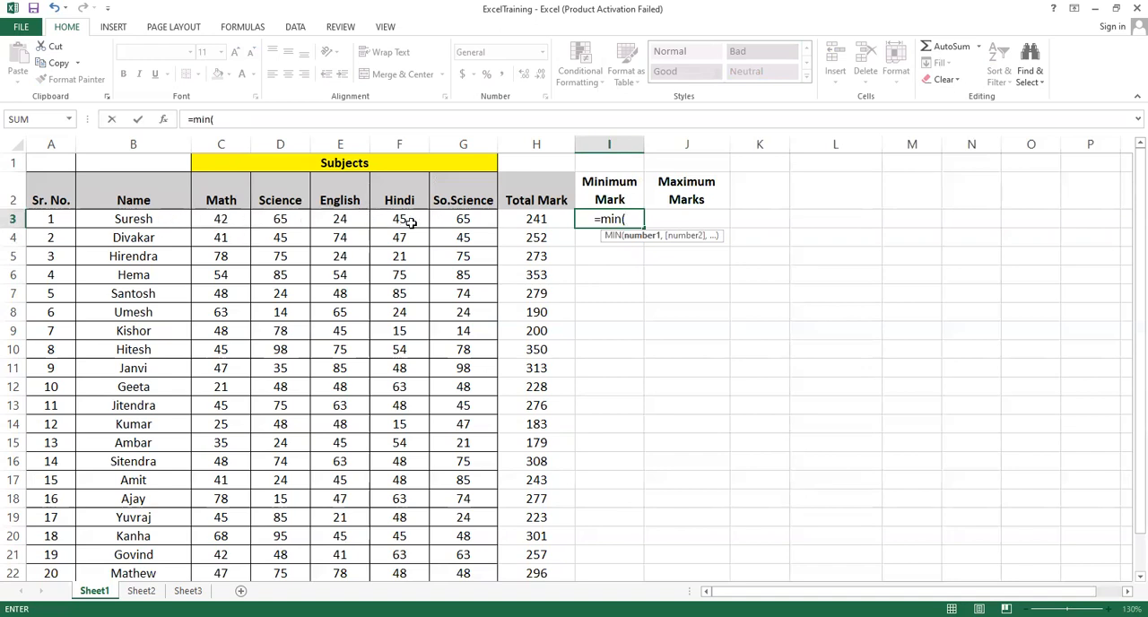
left_click(224, 221)
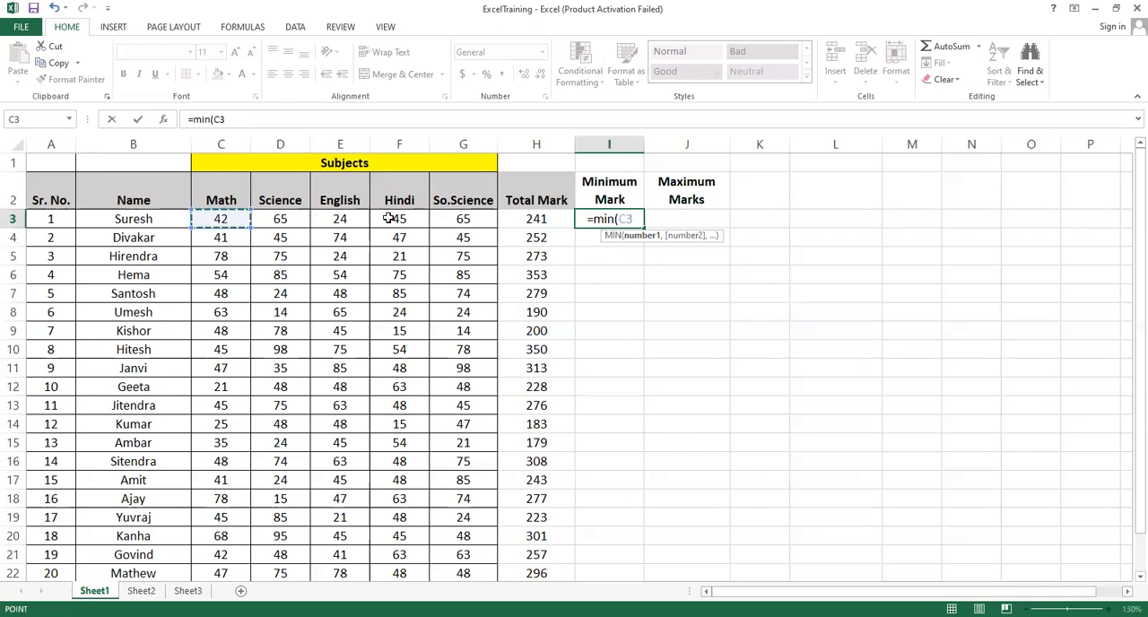
left_click_drag(437, 219, 443, 219)
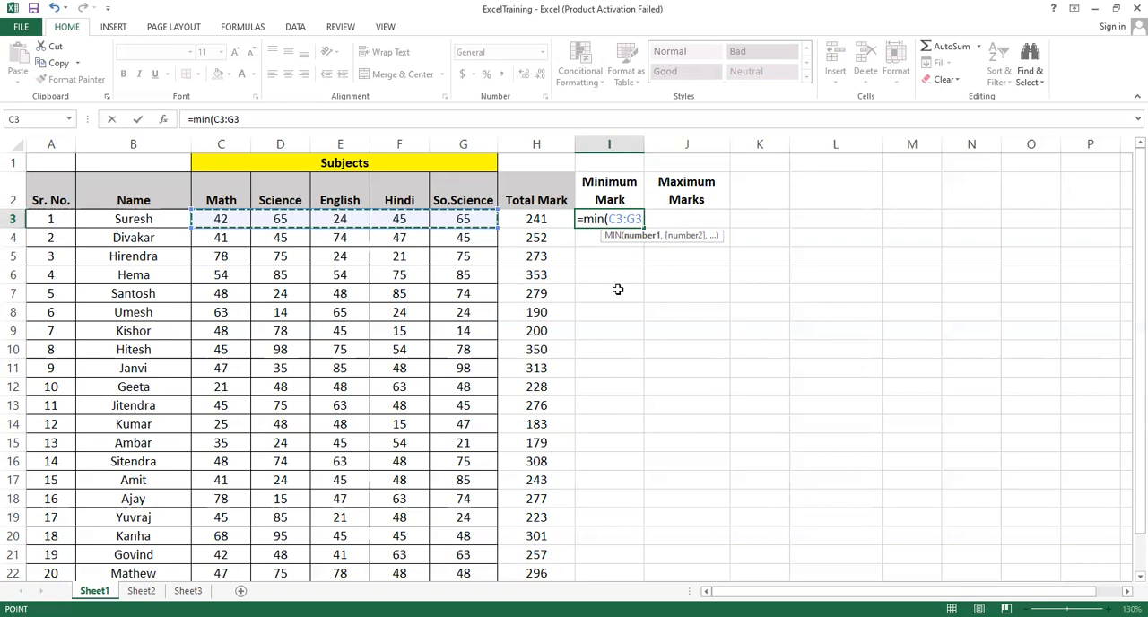
type(")")
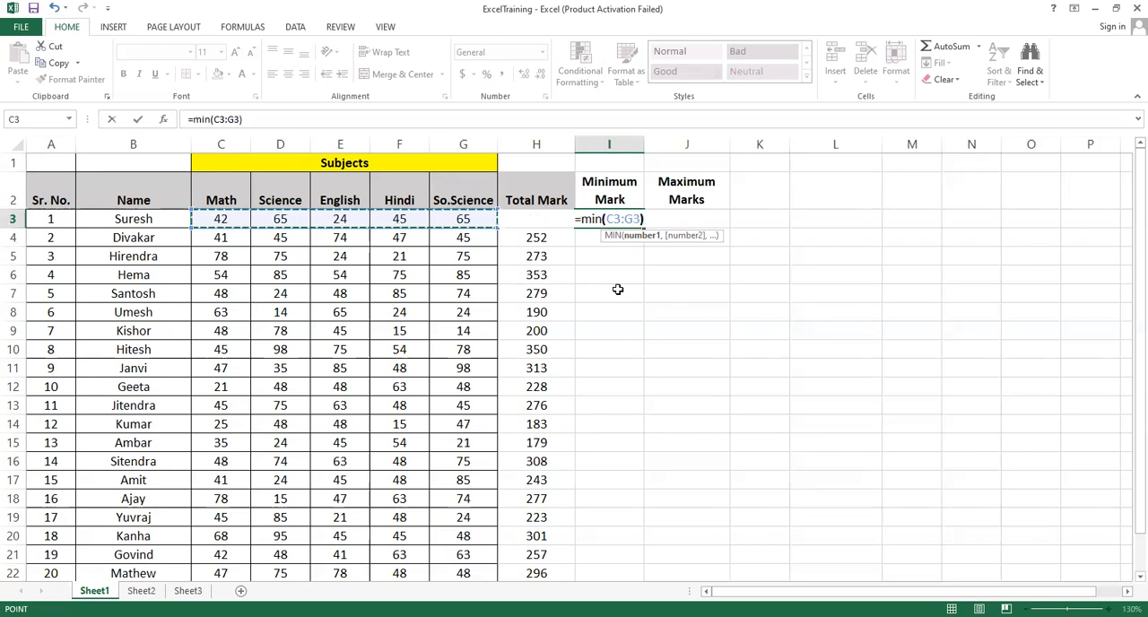
key("Return")
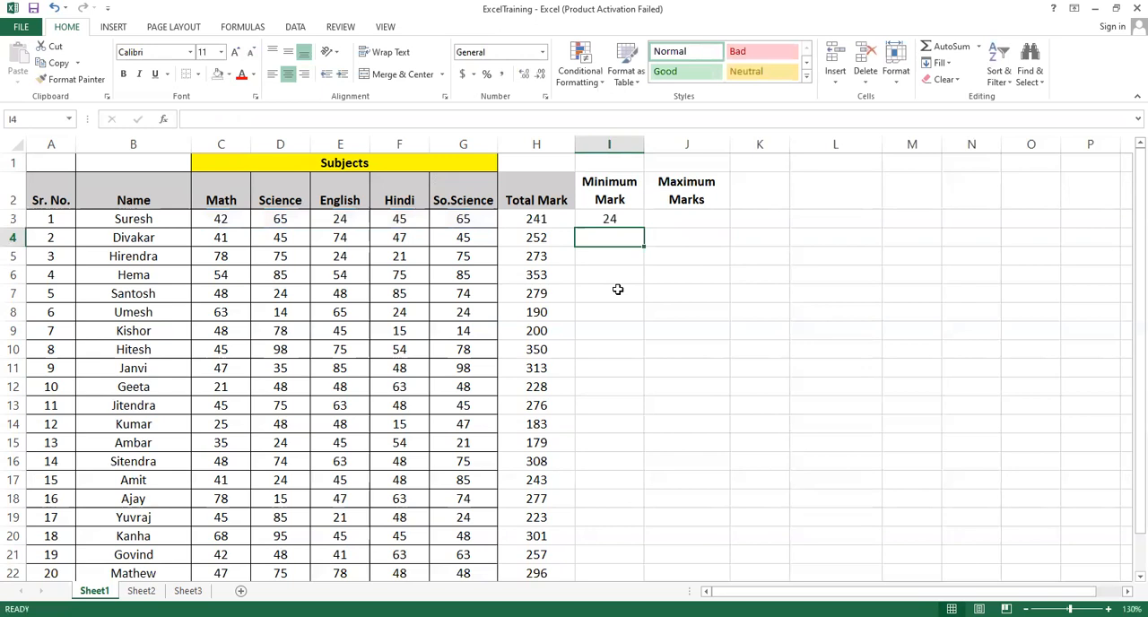
left_click(615, 221)
left_click(345, 218)
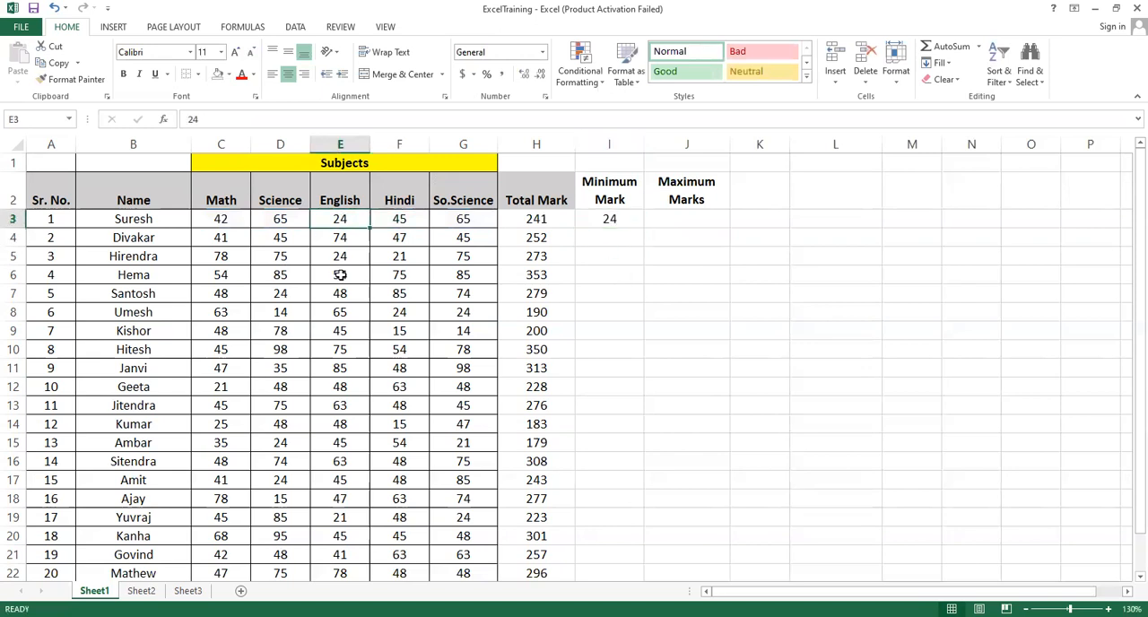
left_click(617, 217)
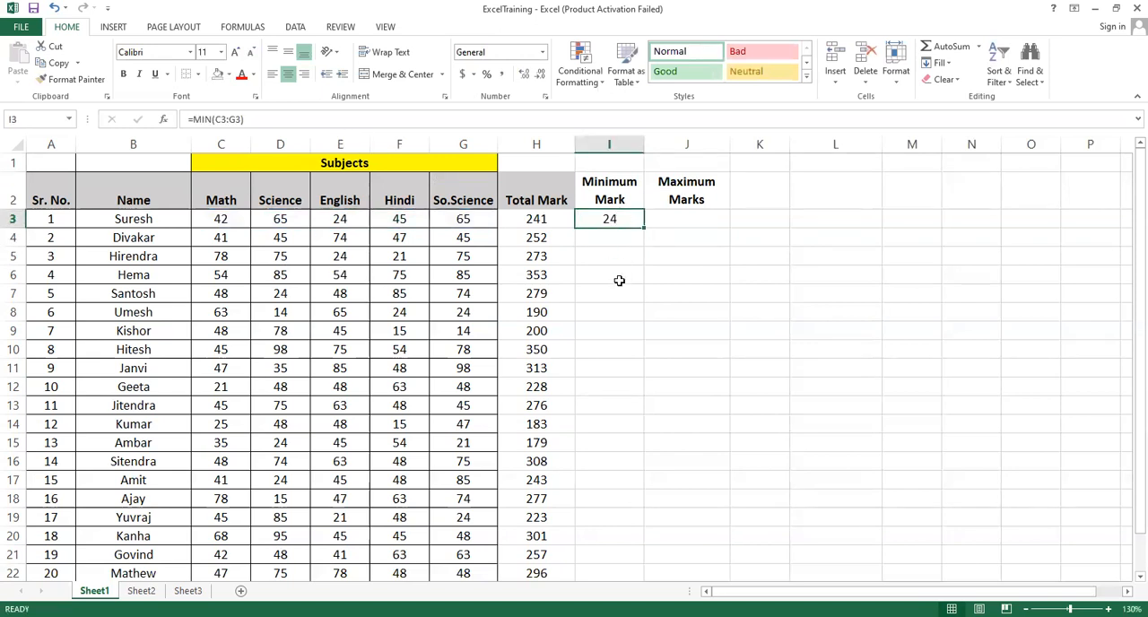
Fill the minimum mark formula from I3 down the column for all students and clear the surplus cell I23
left_click(616, 238)
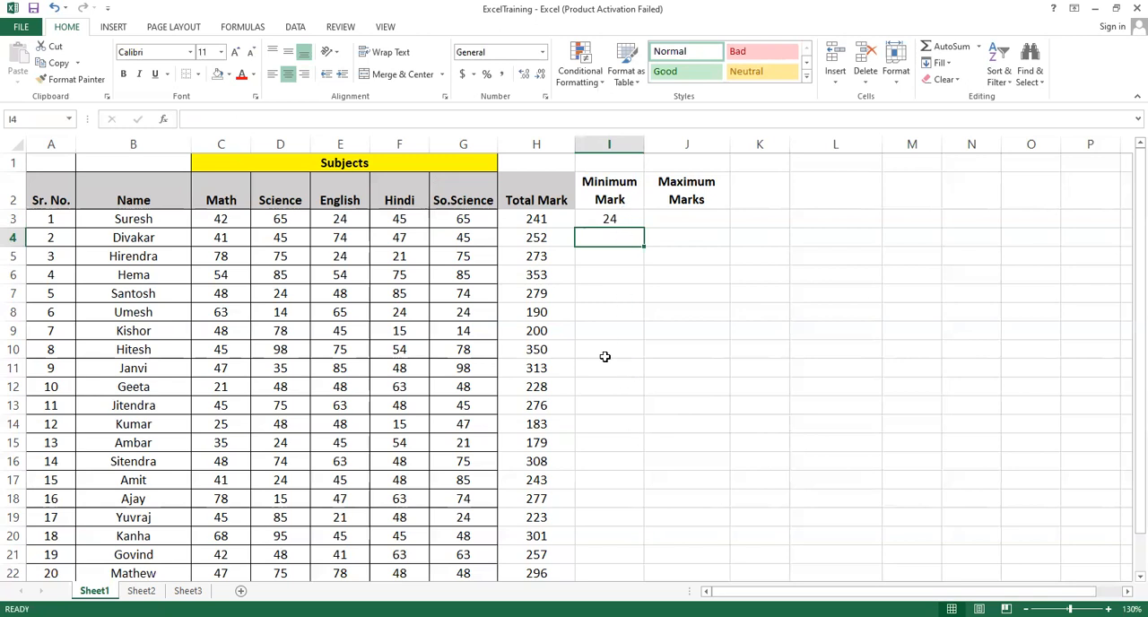
left_click(622, 218)
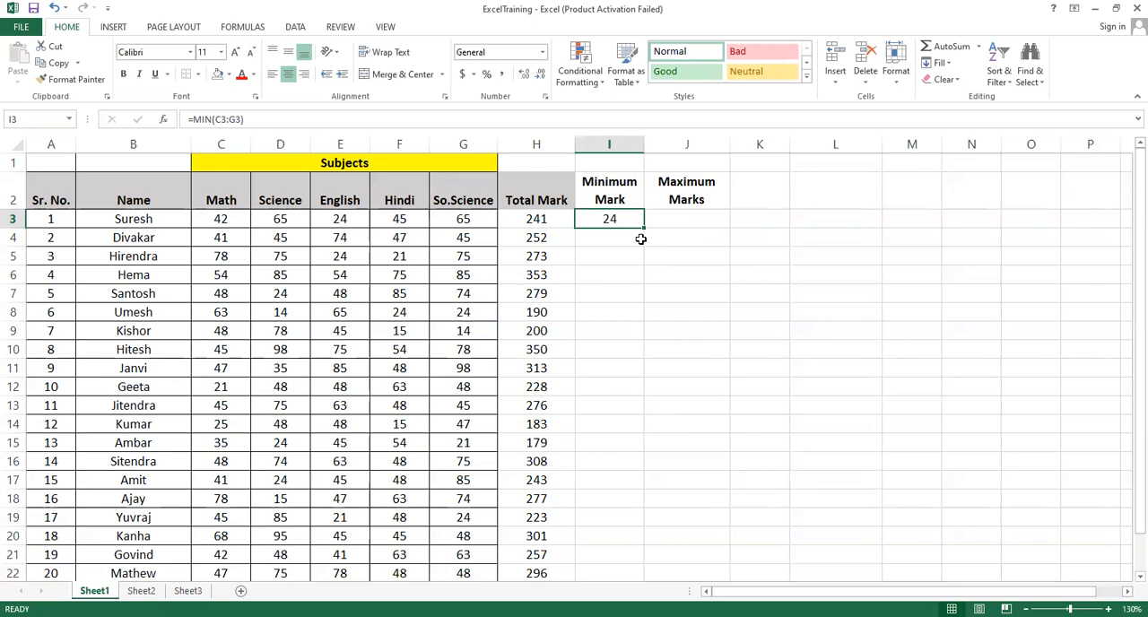
left_click_drag(644, 227, 642, 542)
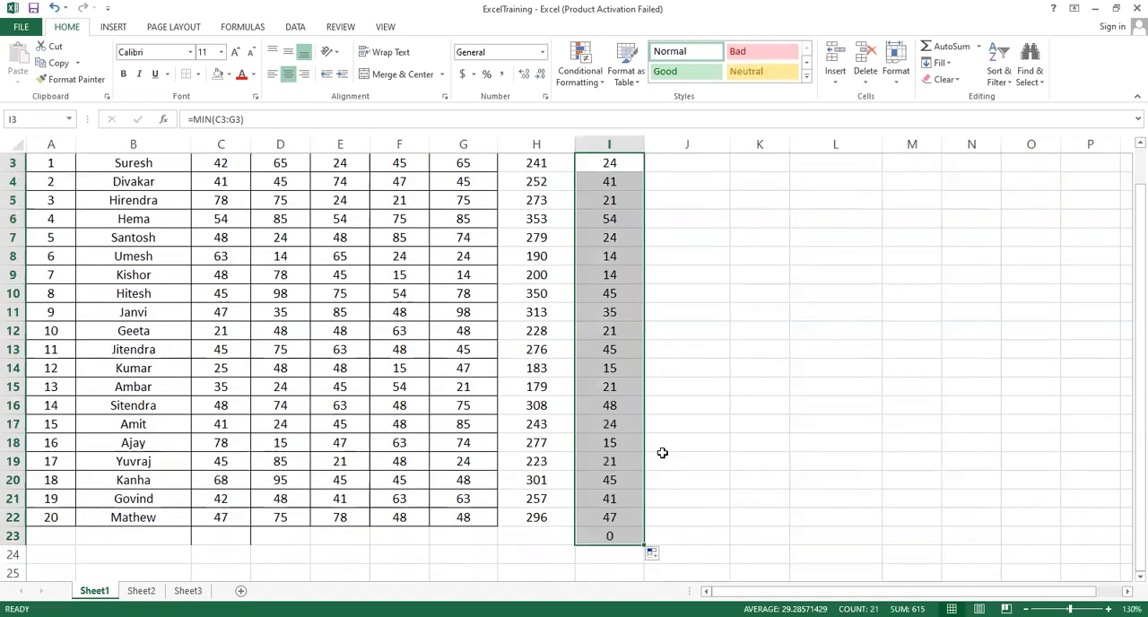
left_click(606, 534)
key("Delete")
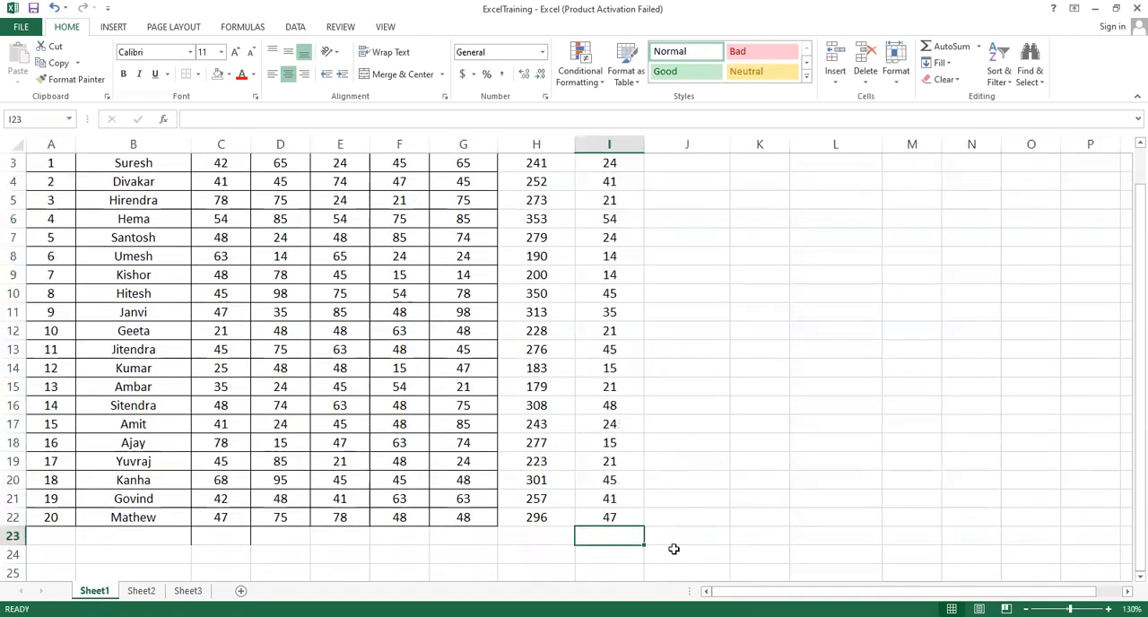
scroll(456, 453, "up", 1)
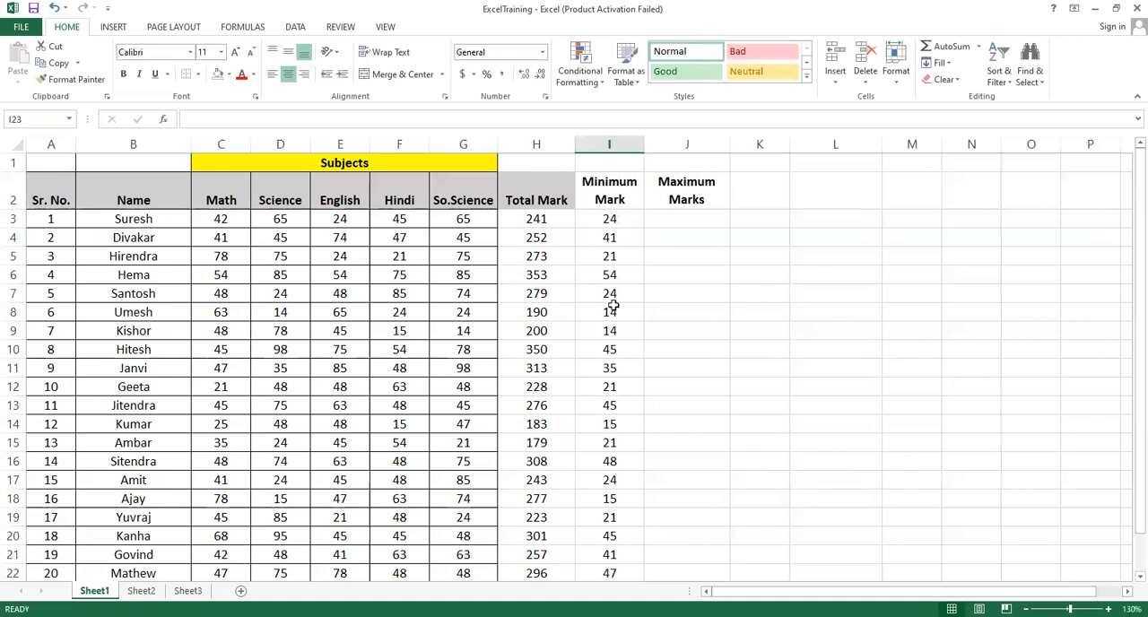
Check the minimum marks in I4 and I5 against the subject marks in rows 4 and 5
left_click(610, 293)
left_click(615, 240)
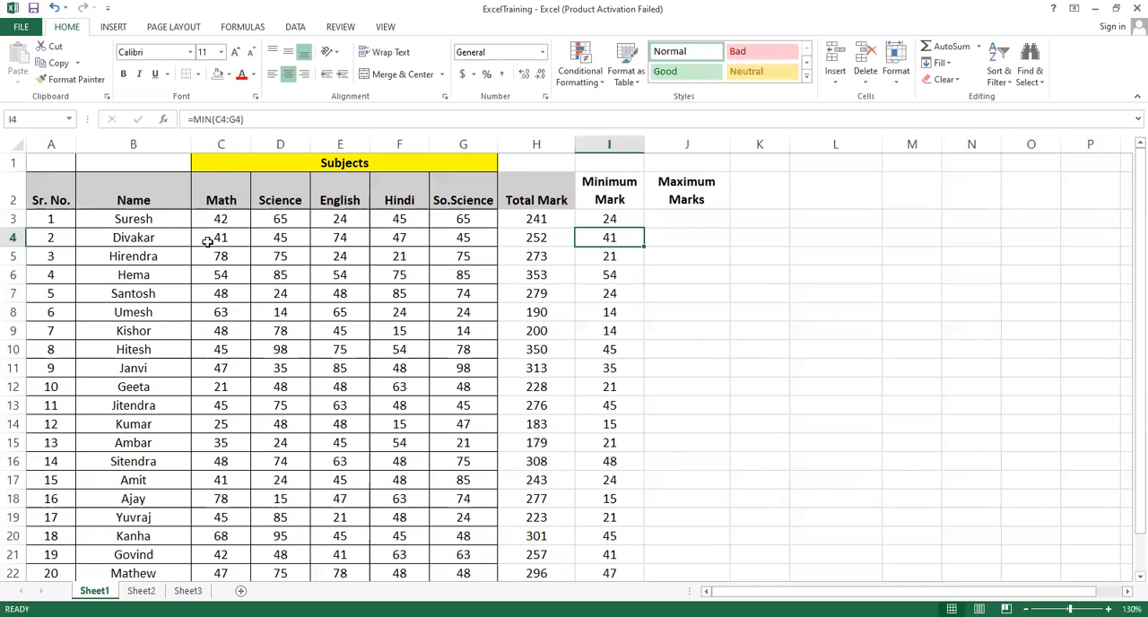
left_click(208, 239)
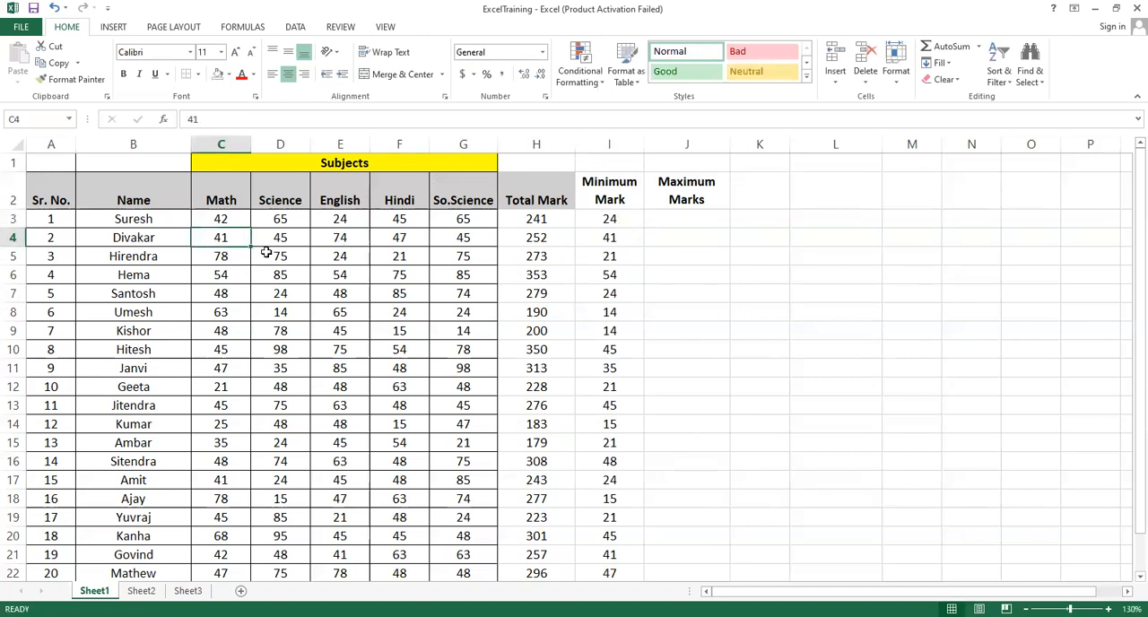
left_click(387, 258)
left_click(601, 259)
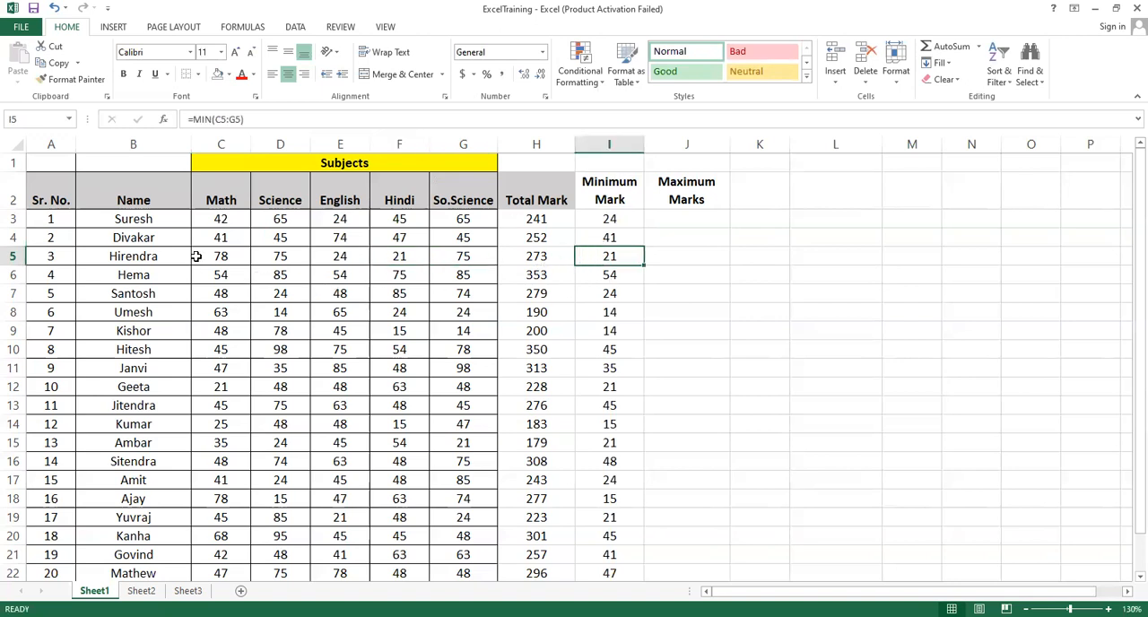
left_click(617, 221)
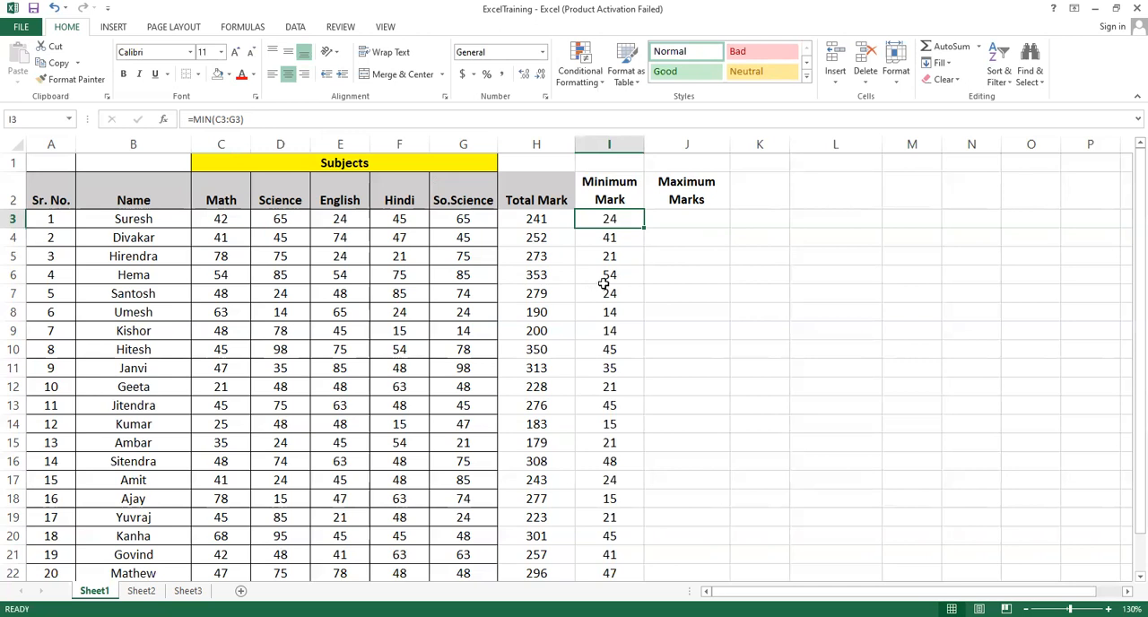
Enter =MAX(C3:G3) in cell J3 for the first student's highest mark and check it against that row's subject marks
left_click(673, 218)
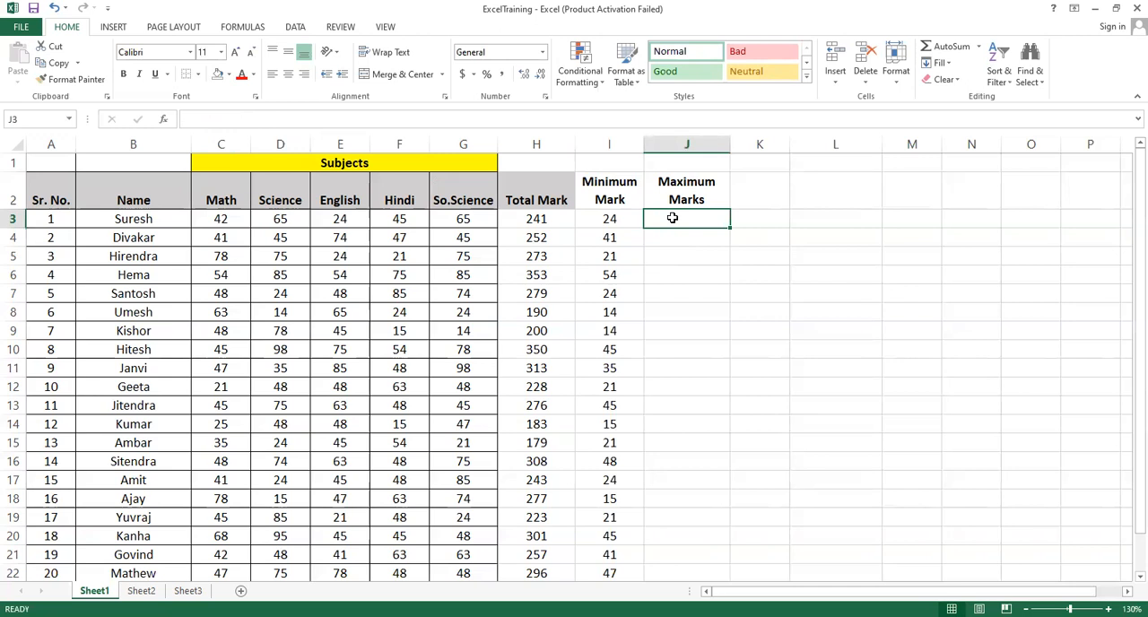
type("=")
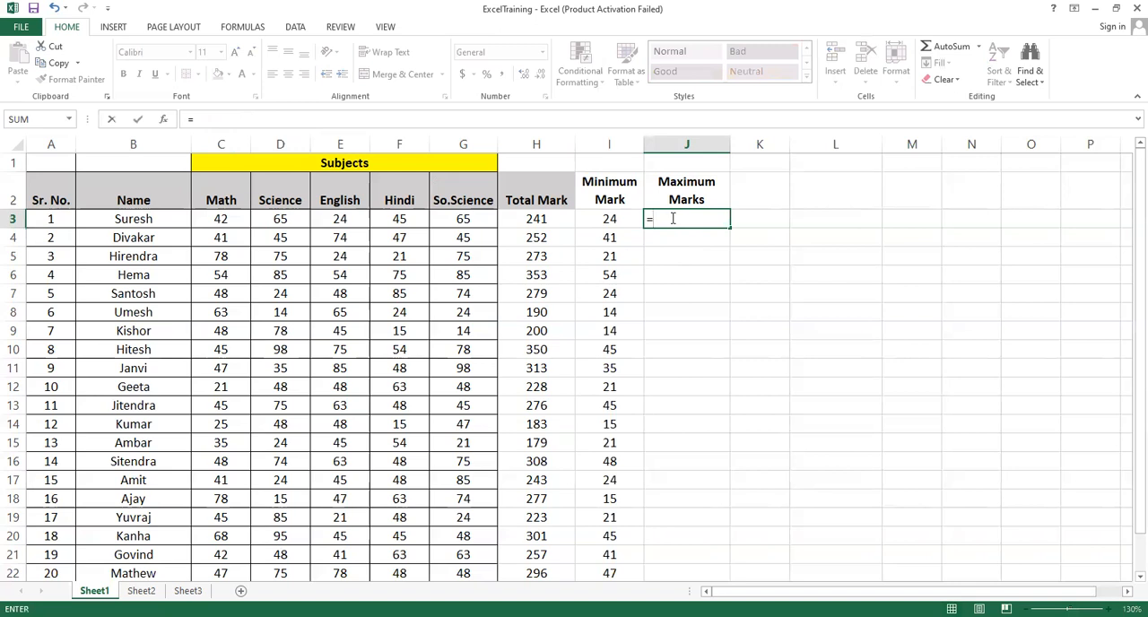
type("max")
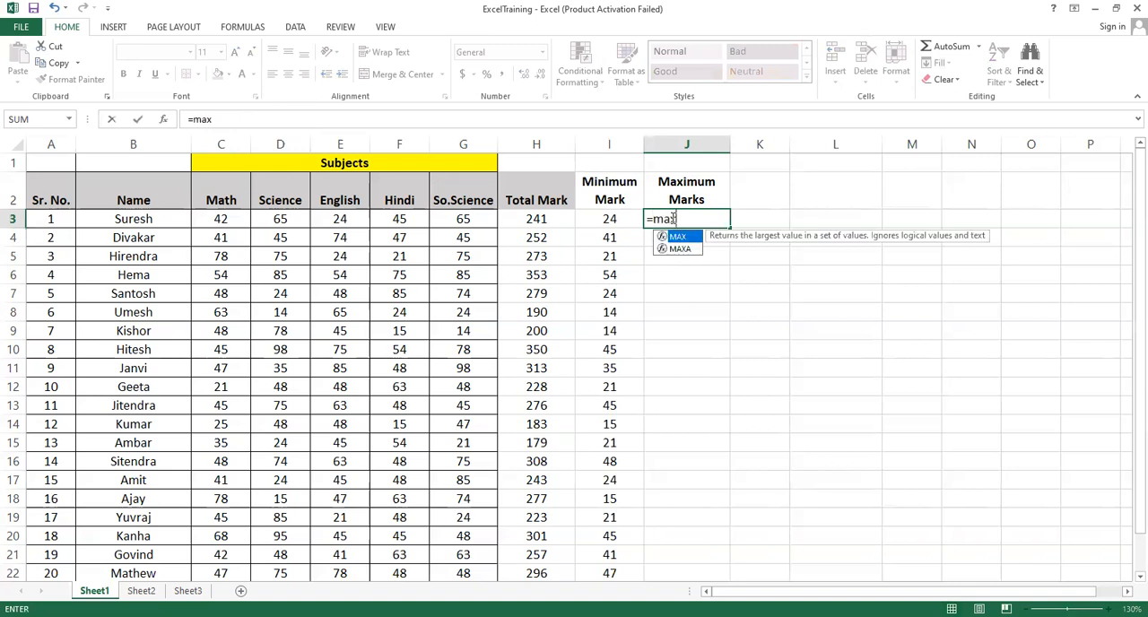
type("(")
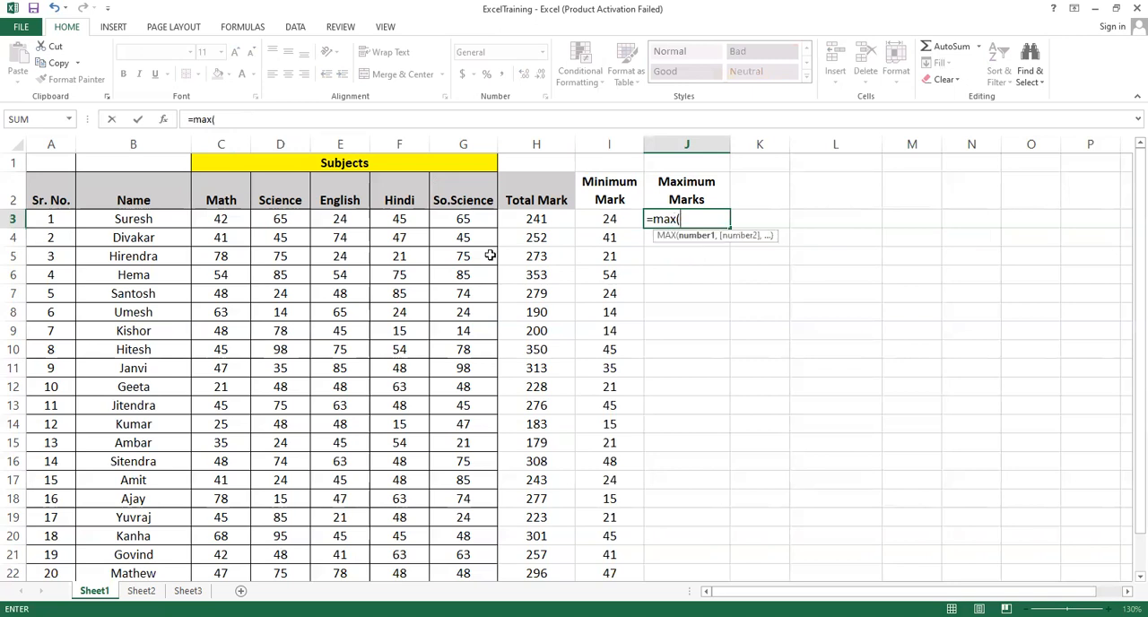
left_click(220, 219)
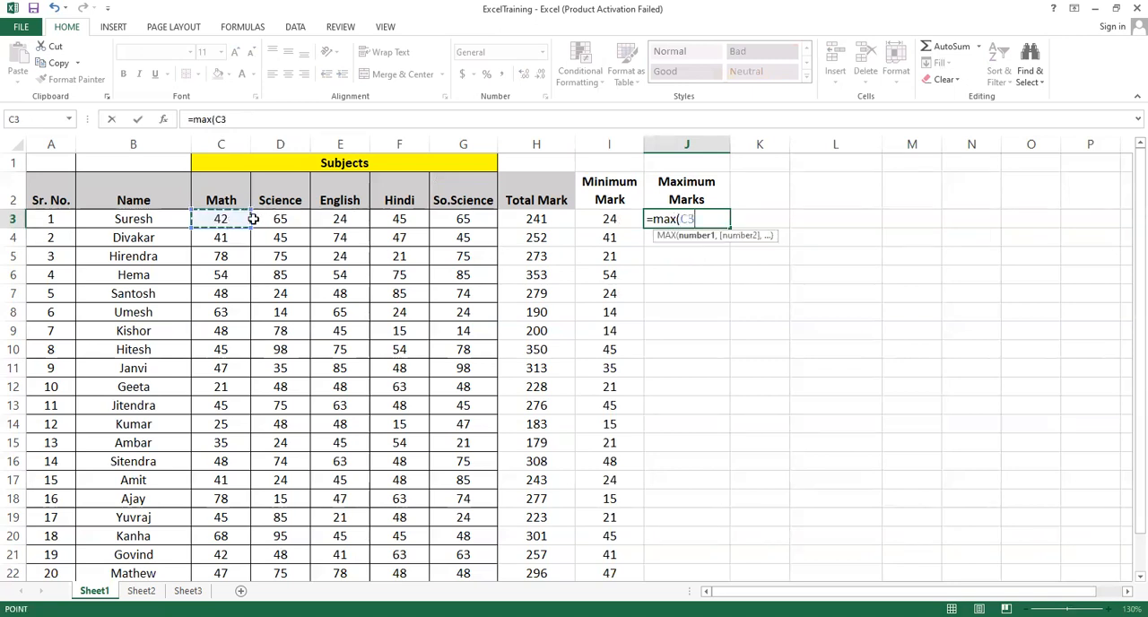
left_click_drag(450, 220, 451, 223)
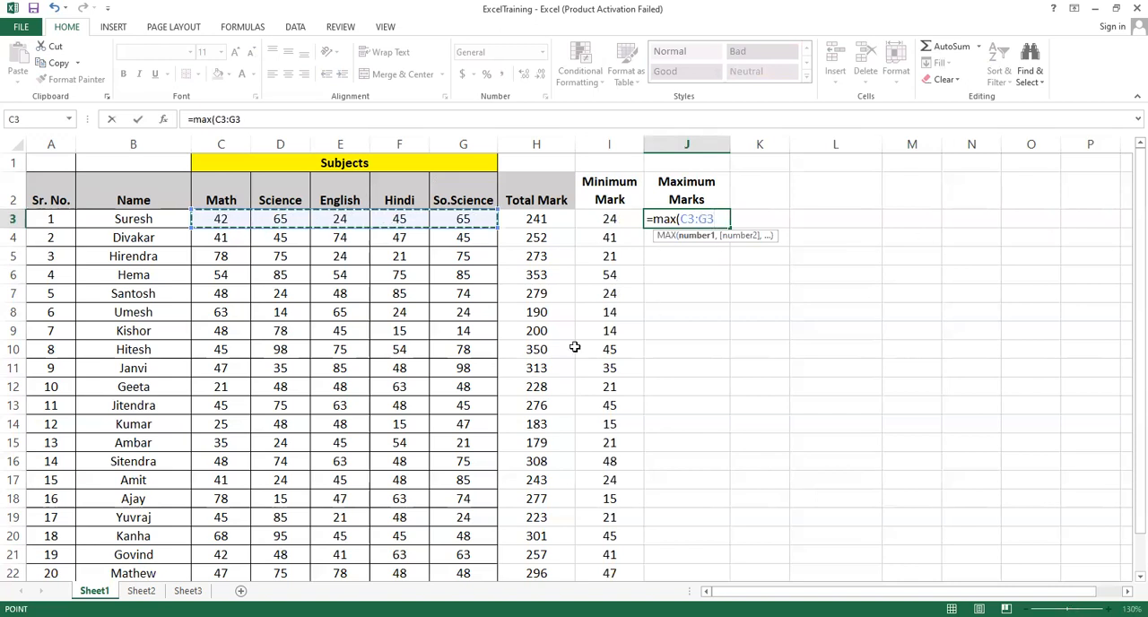
type(")")
key("Return")
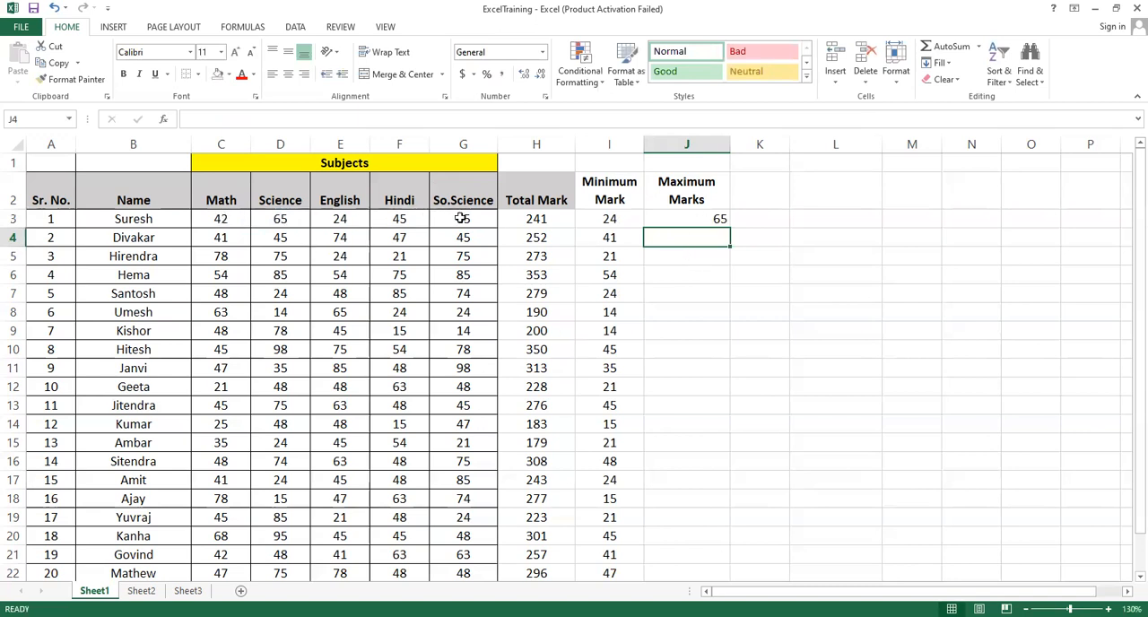
left_click(460, 219)
Fill the maximum mark formula from J3 down to J22 and check J4 against the English mark in E4
left_click(706, 218)
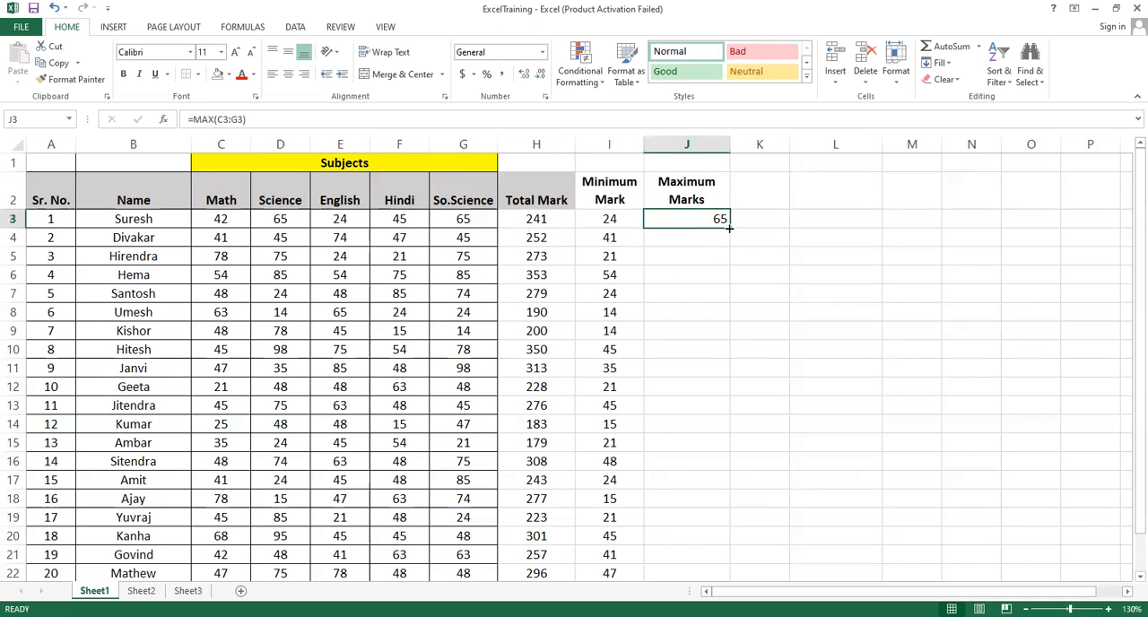
left_click_drag(729, 226, 712, 578)
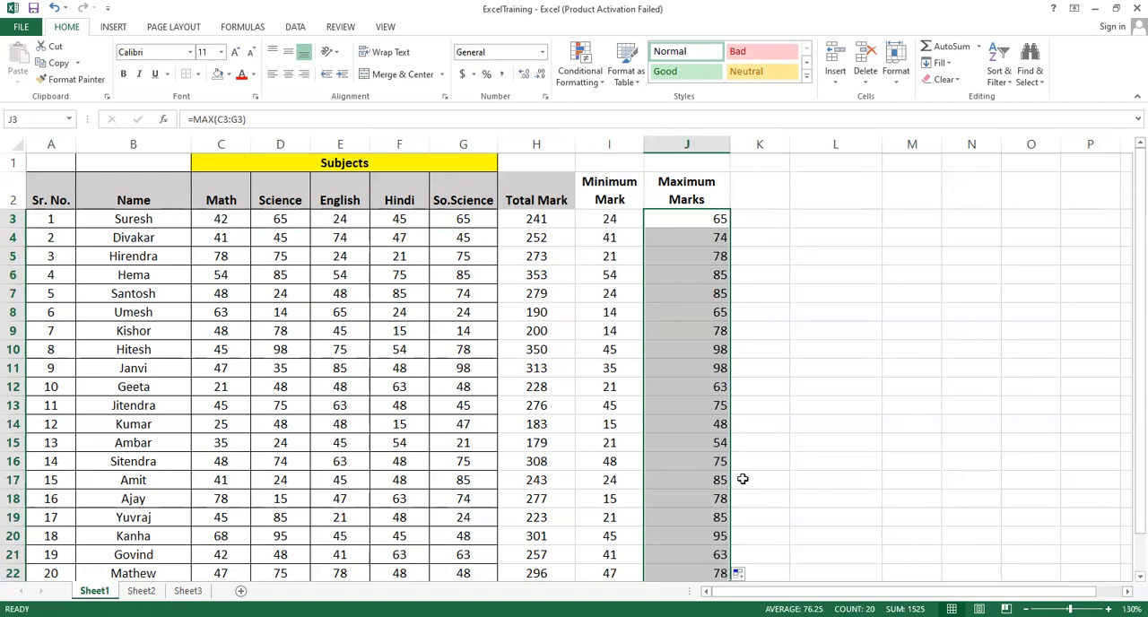
left_click(679, 237)
left_click(353, 236)
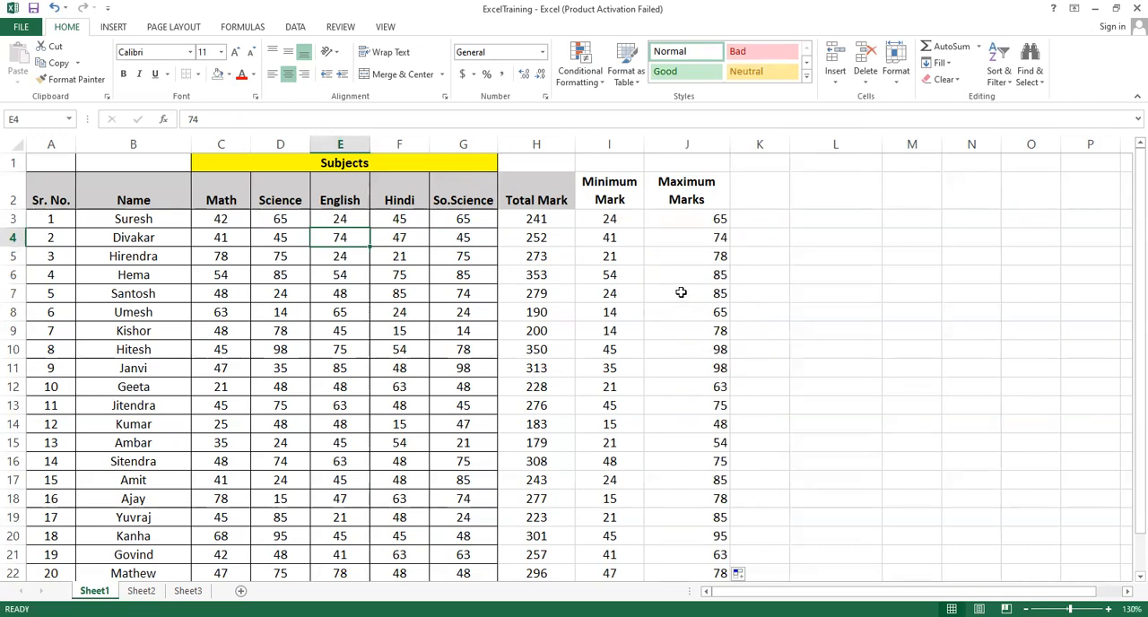
Center the contents of I2:J22 horizontally and align them to the middle vertically
left_click_drag(607, 201, 694, 204)
left_click_drag(695, 299, 698, 574)
left_click(292, 52)
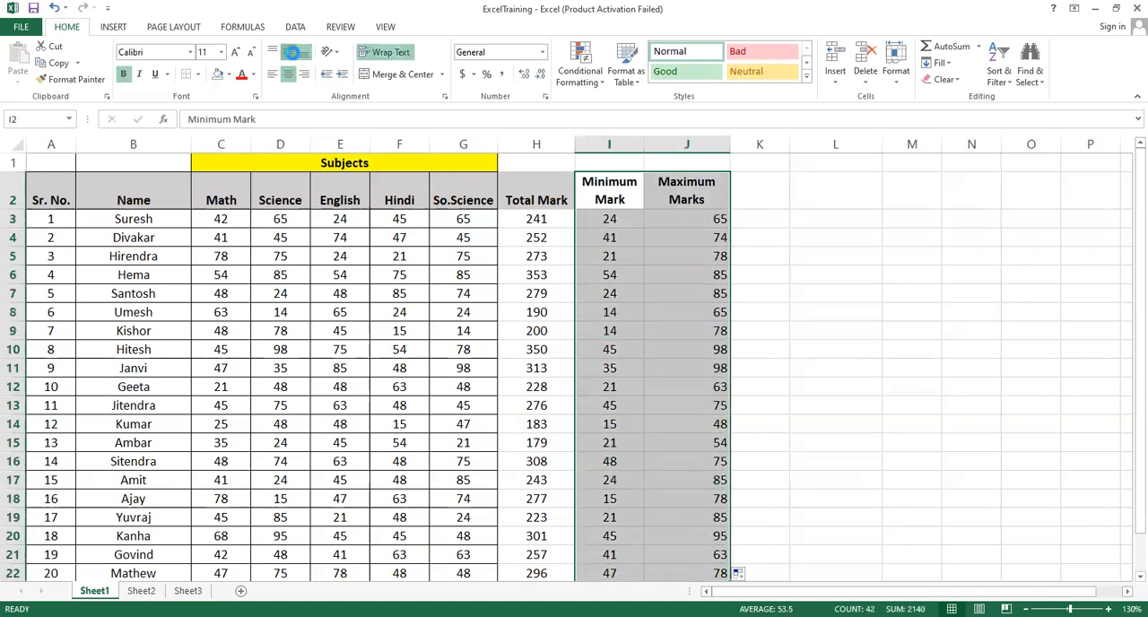
left_click(288, 76)
left_click(289, 76)
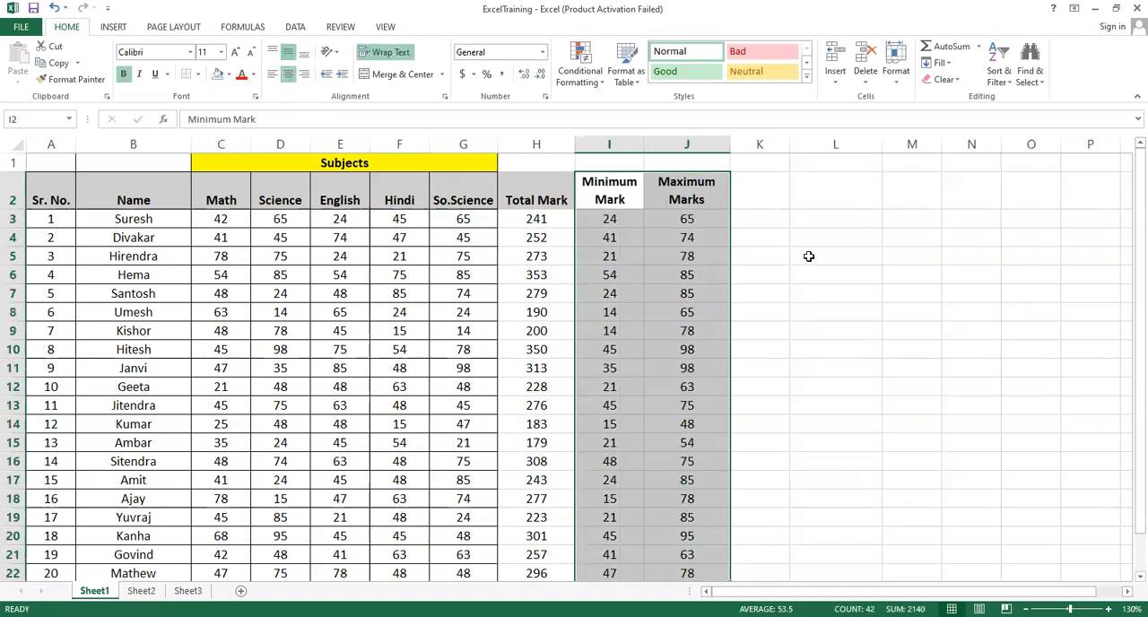
Review the Max and Average entries in the function list on Sheet2
left_click(750, 192)
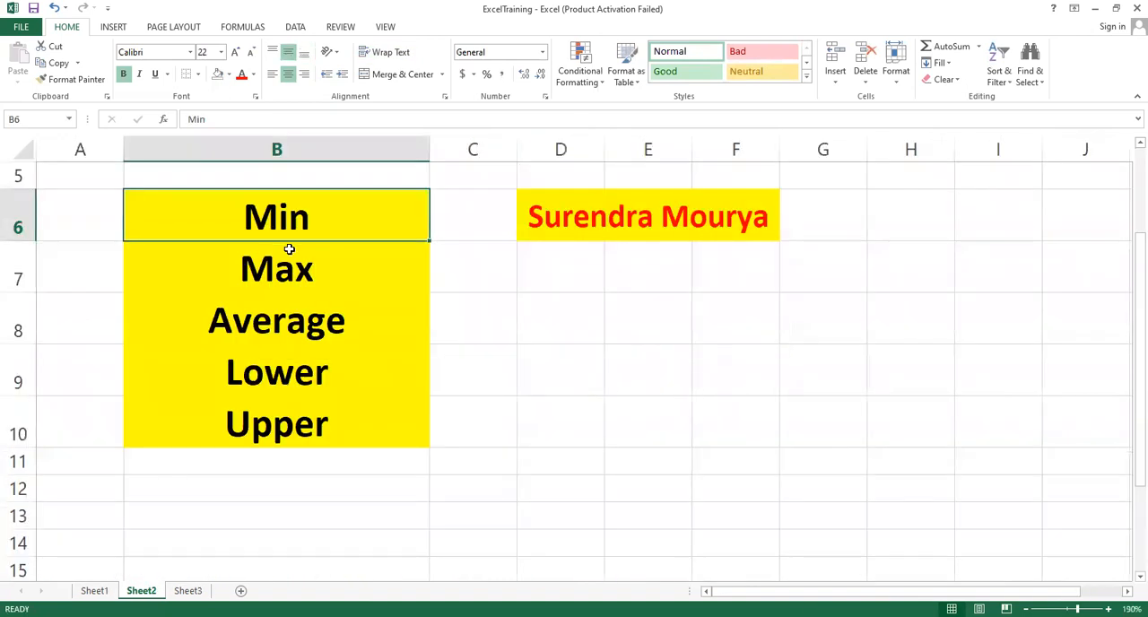
left_click(280, 273)
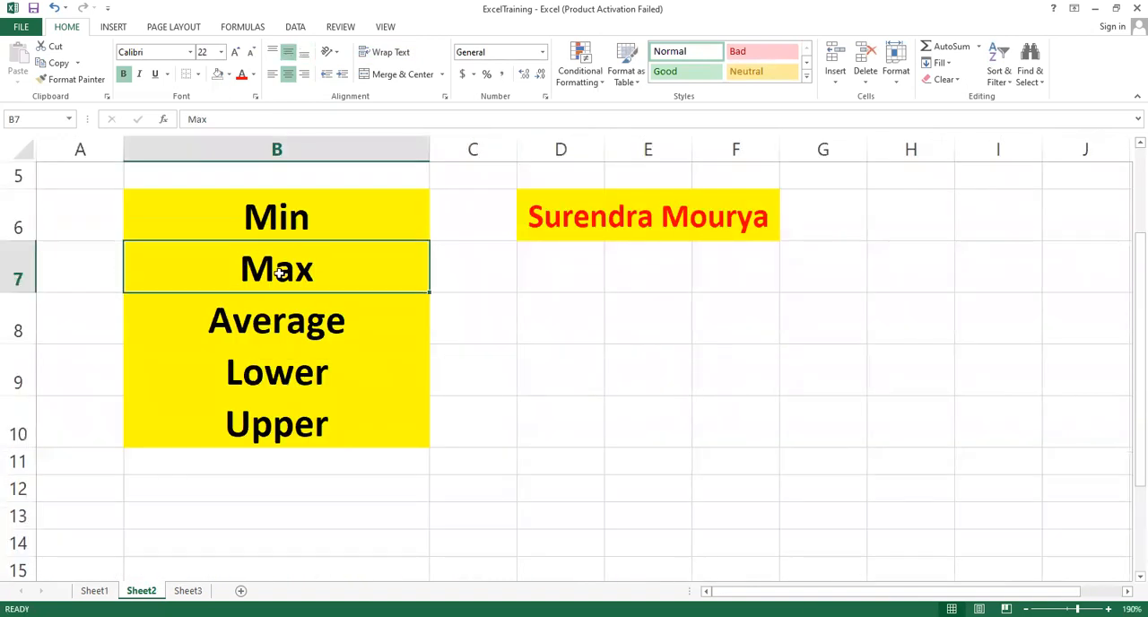
left_click(280, 327)
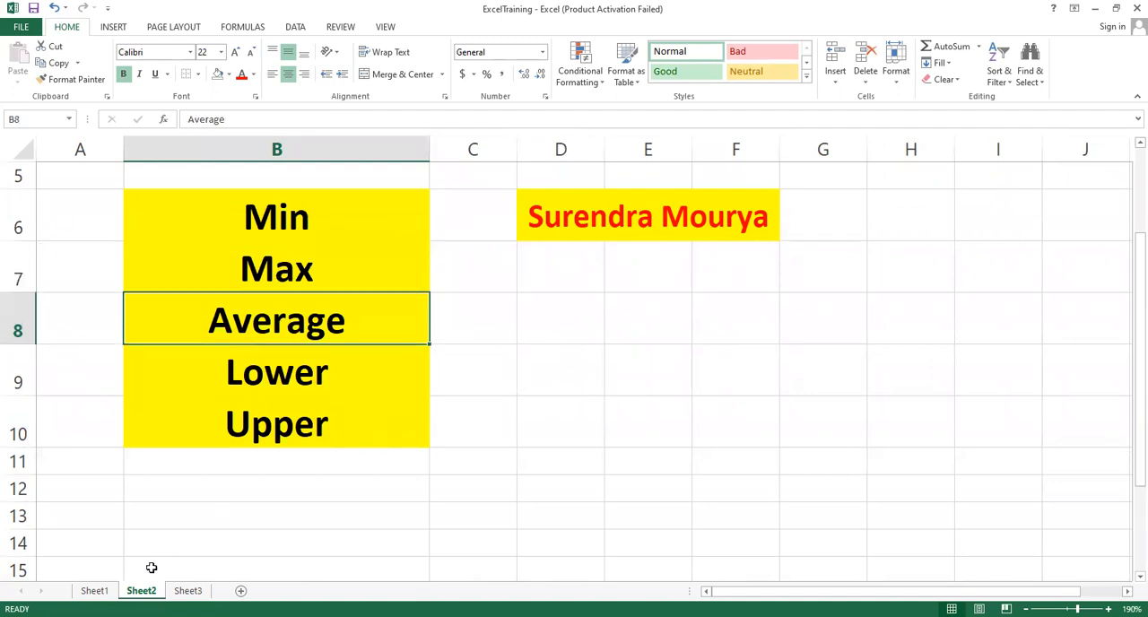
Widen column K slightly on Sheet1 and add the heading "Average" in cell K2
left_click(95, 590)
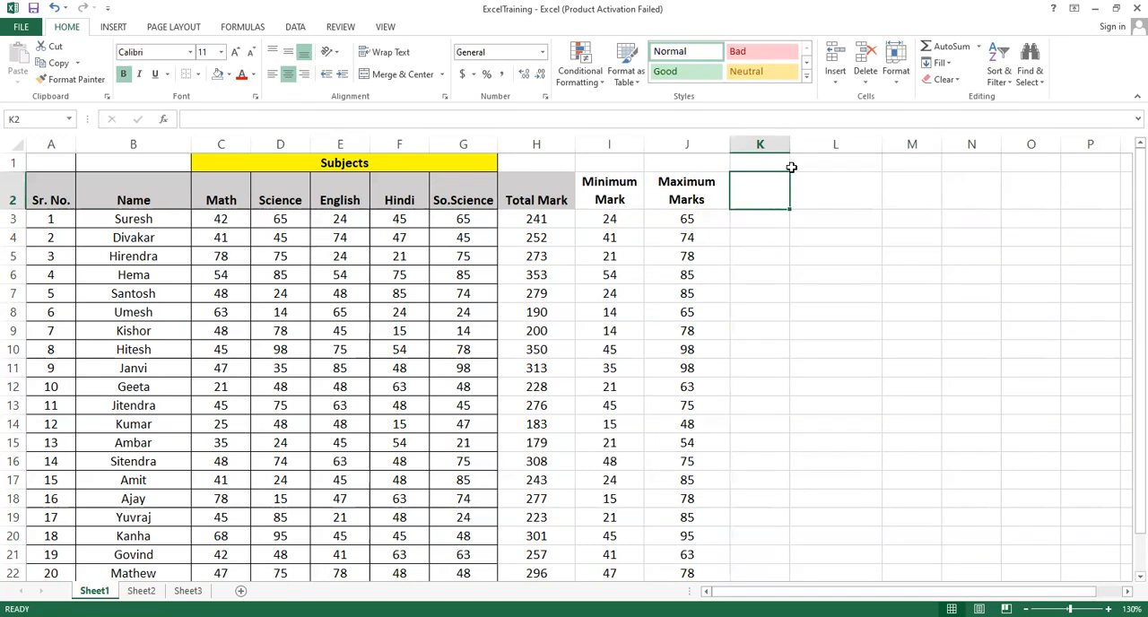
left_click_drag(808, 156, 806, 155)
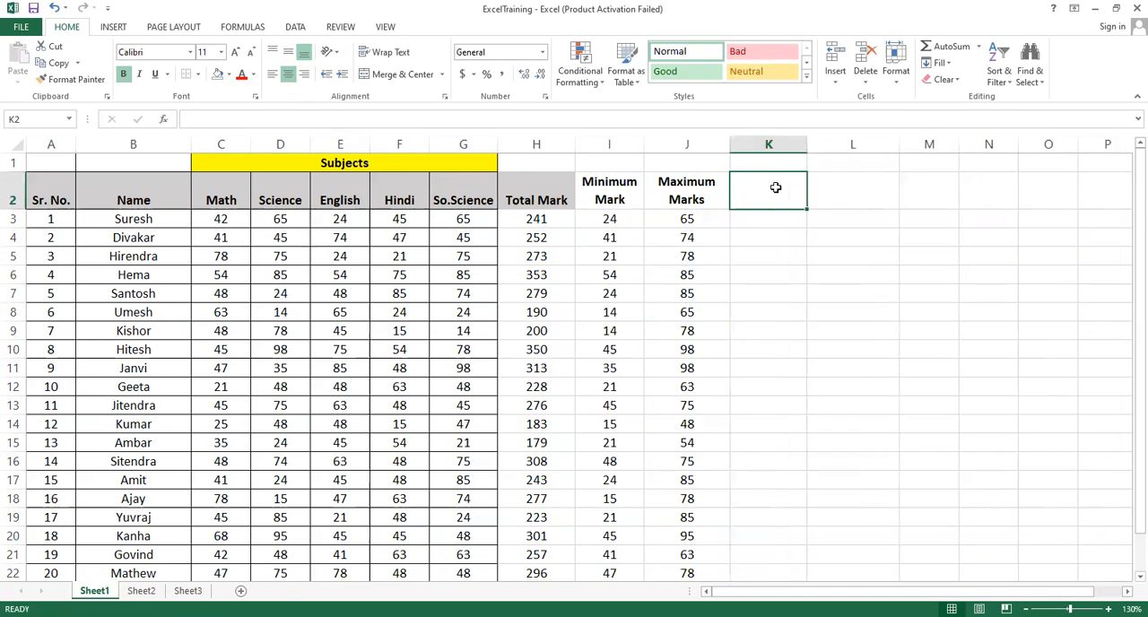
type("Average")
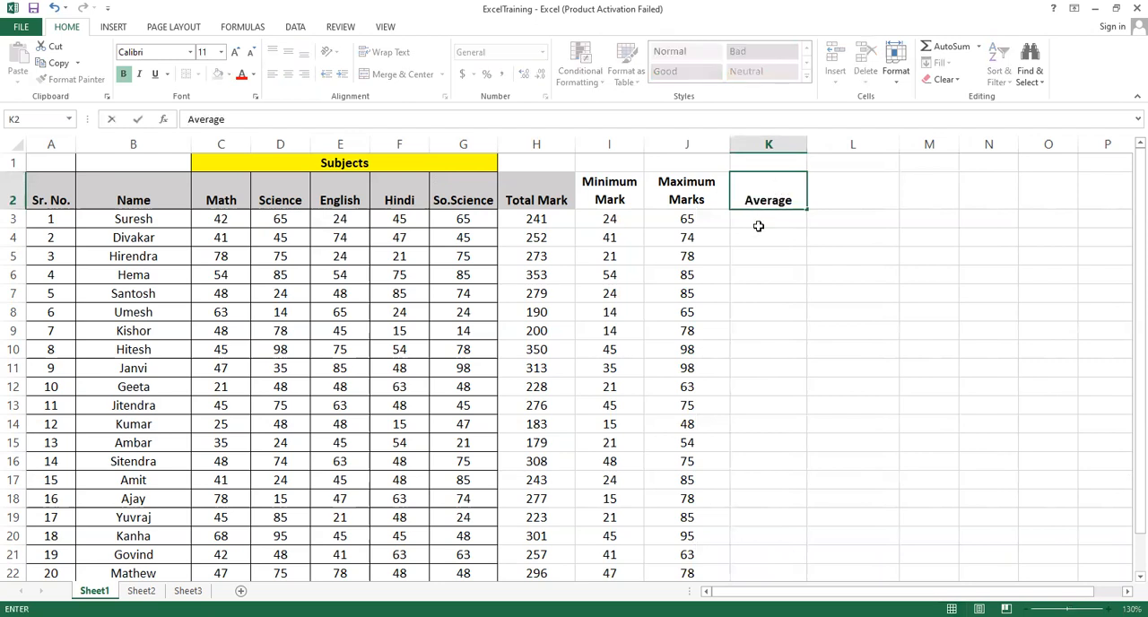
key("Return")
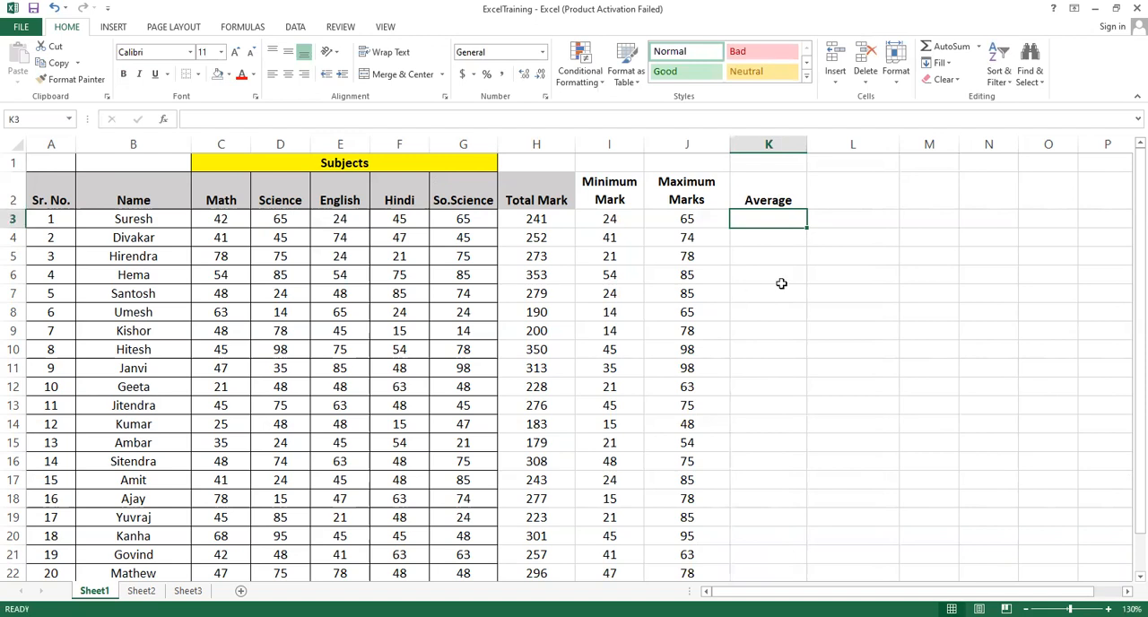
Enter =AVERAGE(C3:G3) in cell K3 and fill the formula down to K22 for all students
type("=")
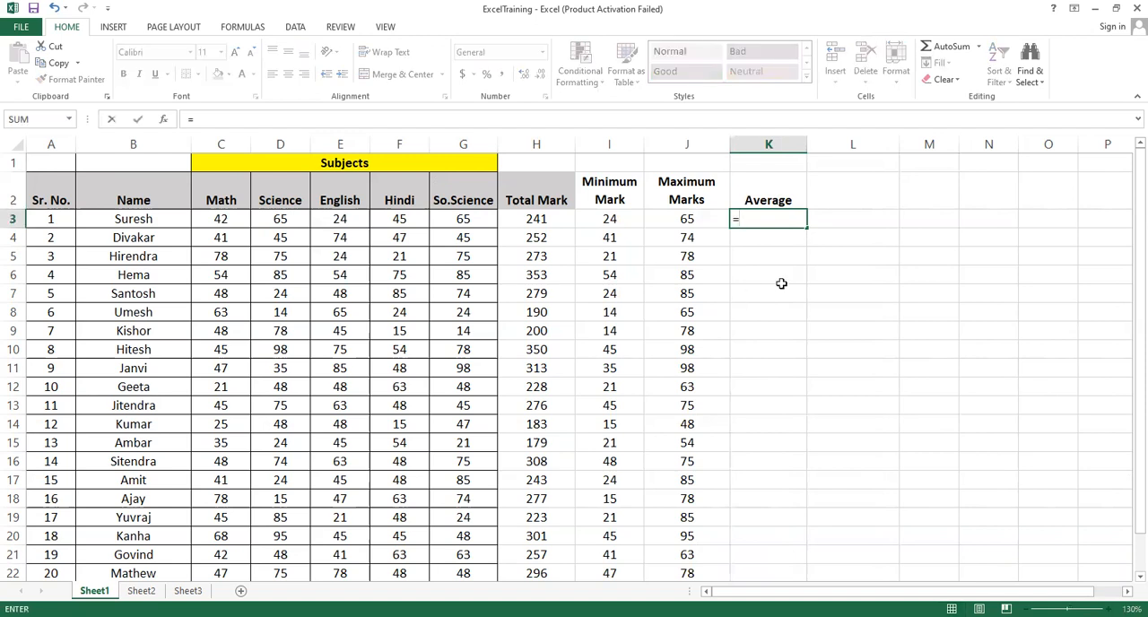
type("average")
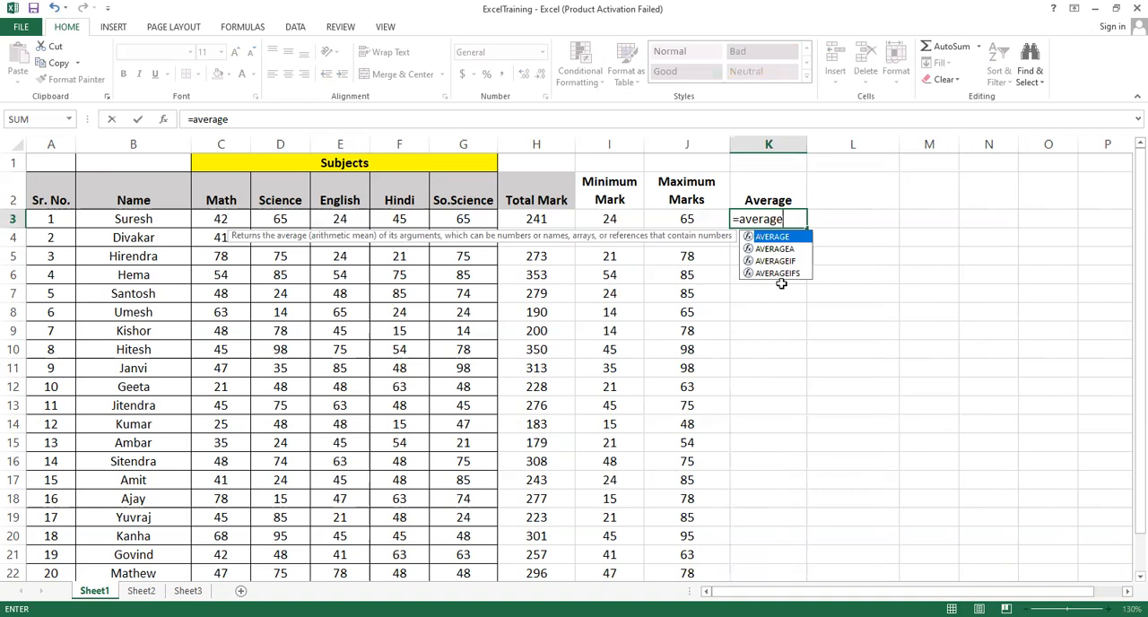
type("(")
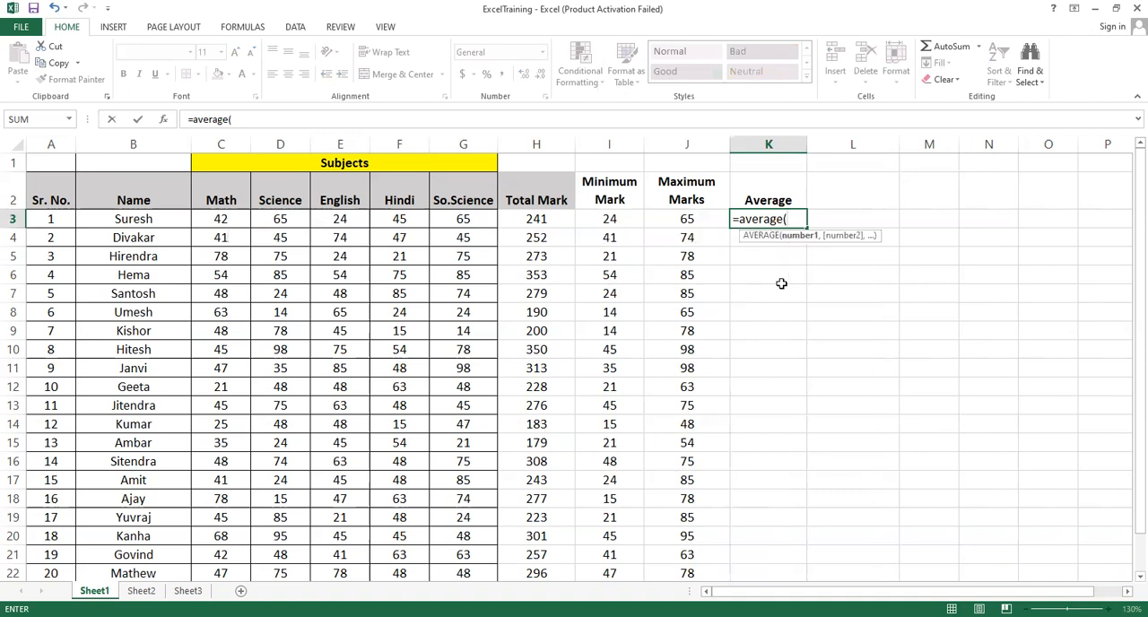
left_click_drag(221, 219, 455, 220)
type(")")
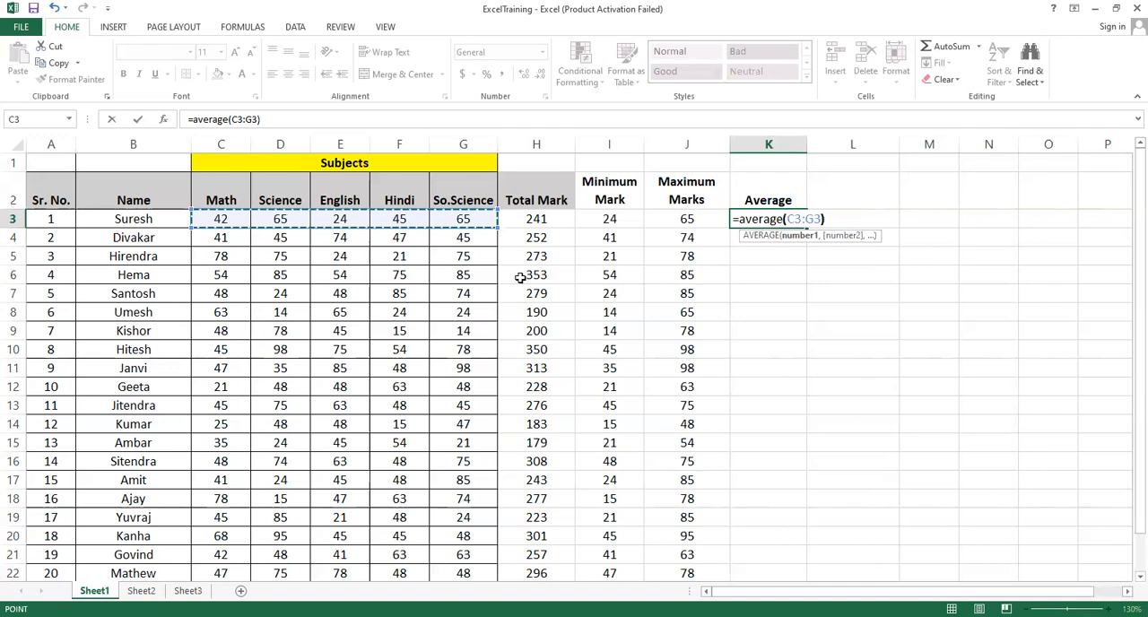
key("Return")
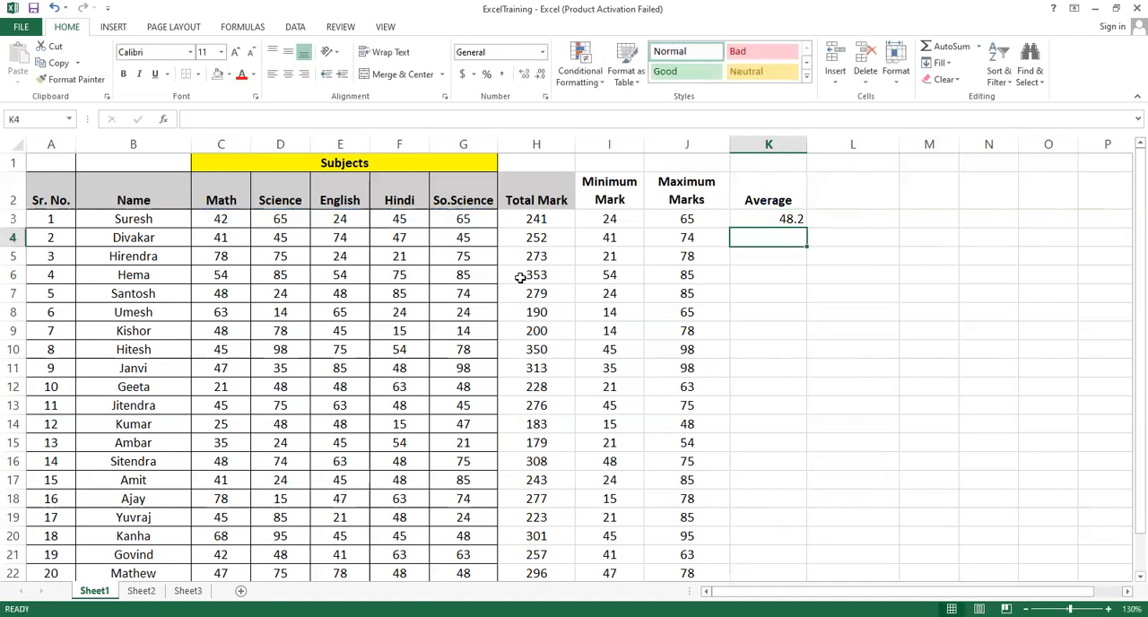
left_click(761, 222)
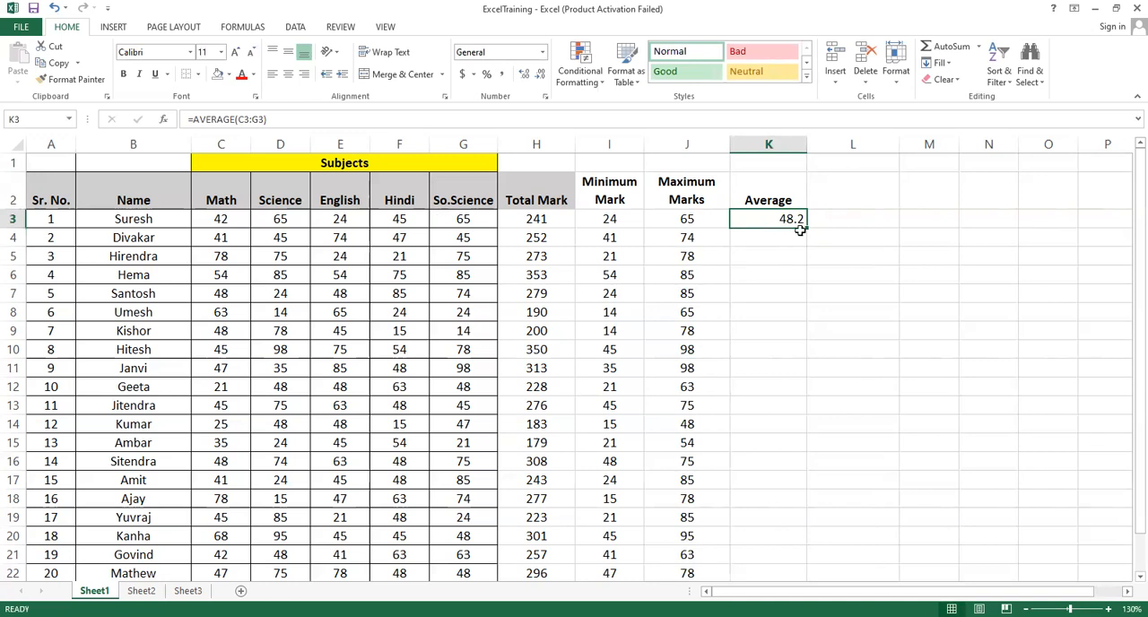
left_click_drag(807, 230, 804, 574)
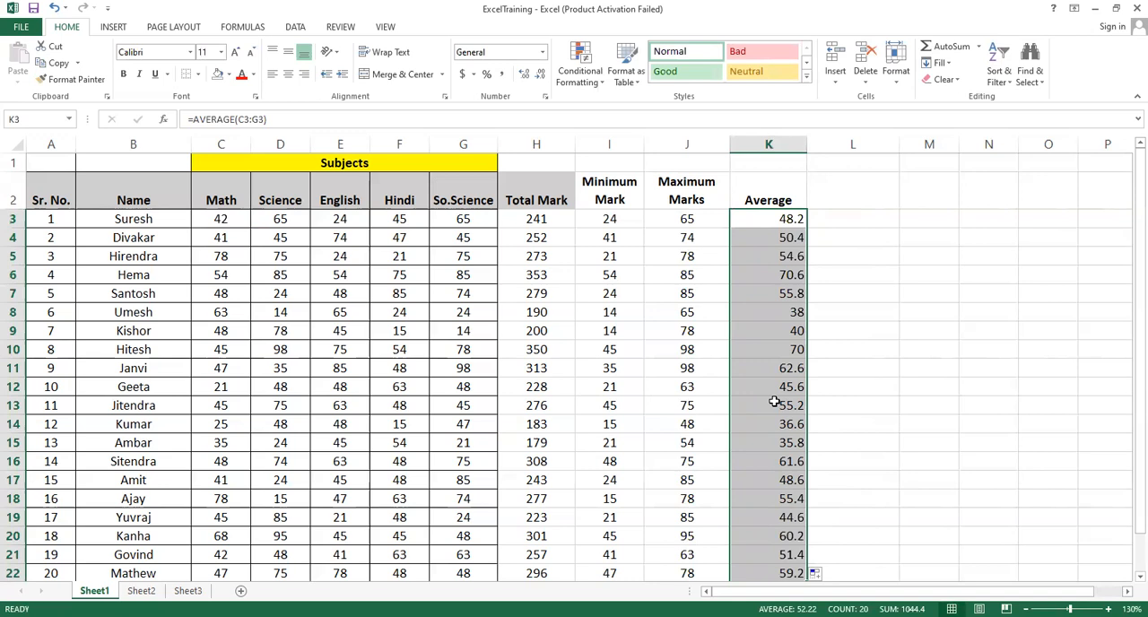
Add the heading "%marks" in cell L2, beside the Average column
left_click(779, 190)
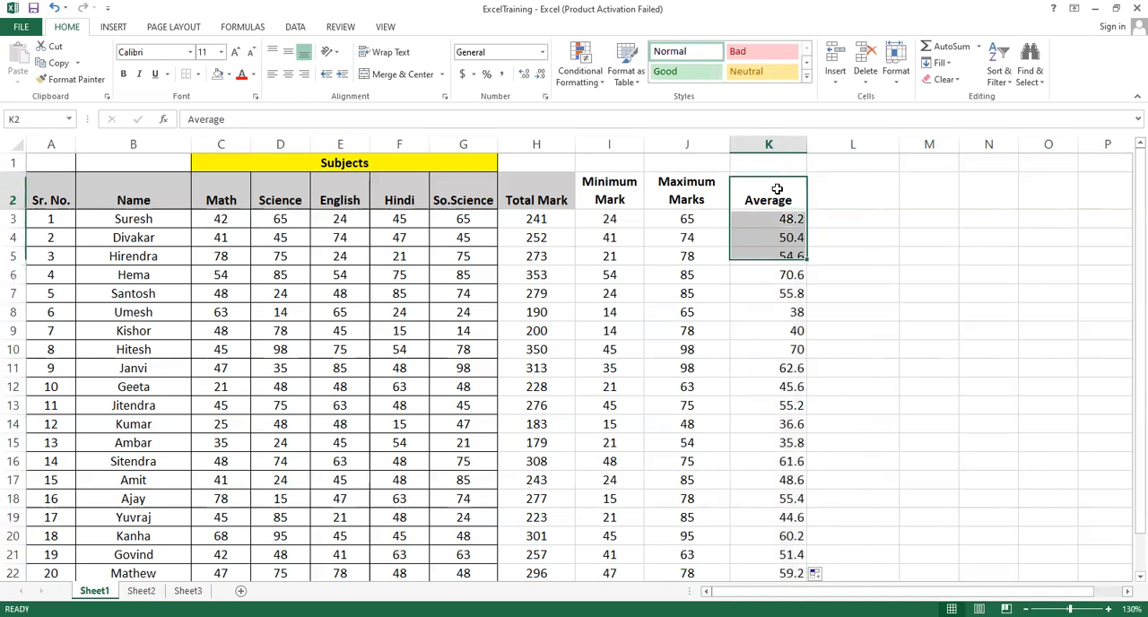
left_click(844, 194)
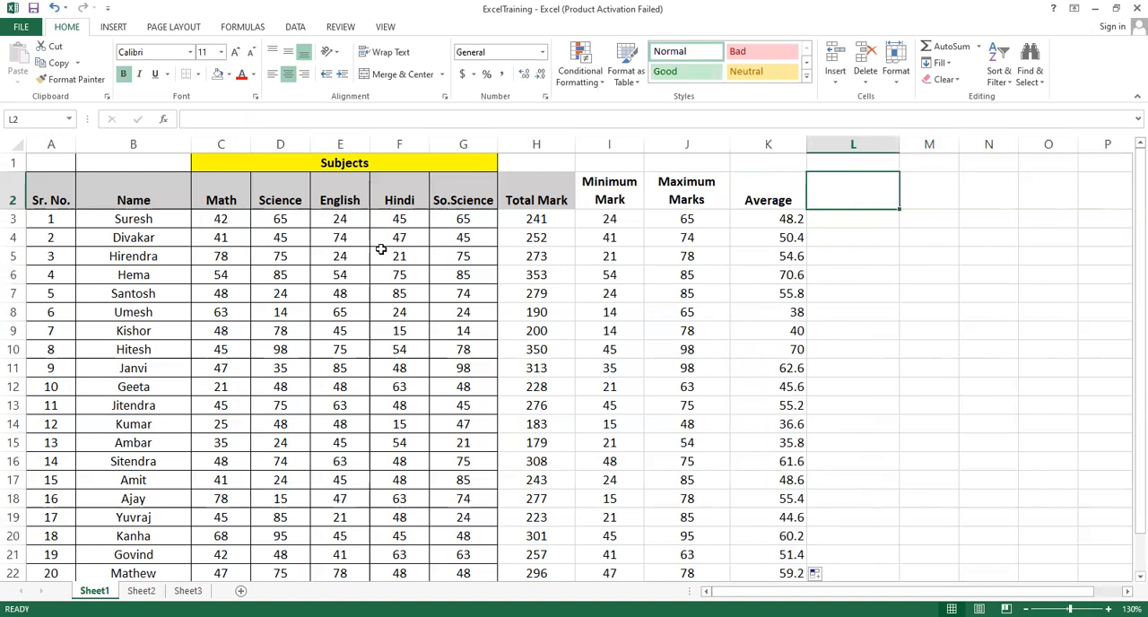
type("%")
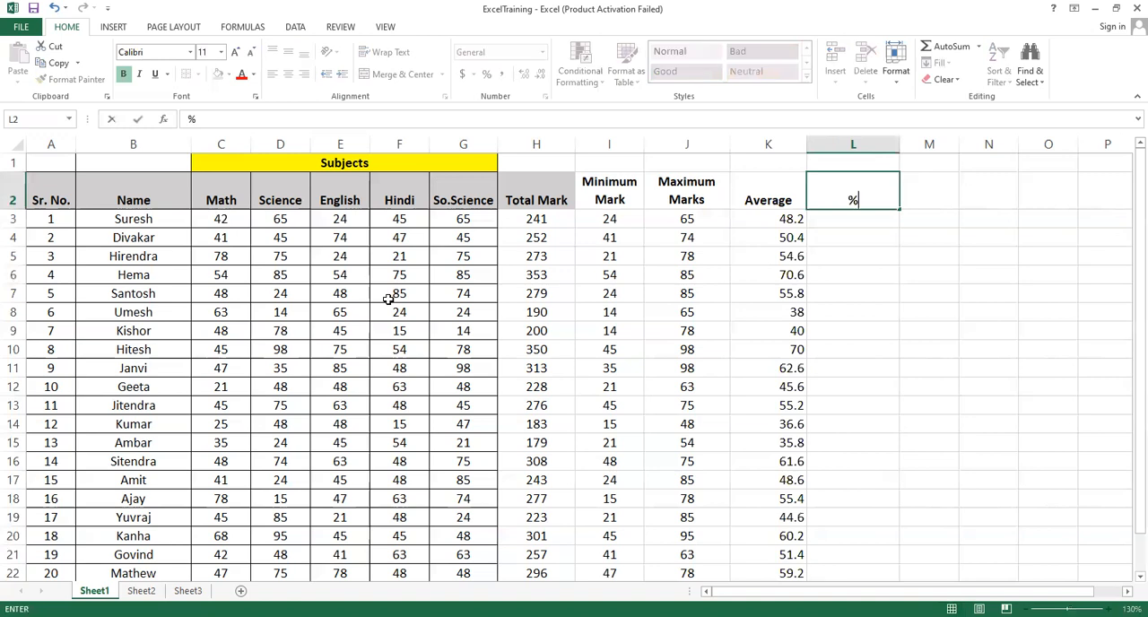
type("marks")
left_click(844, 279)
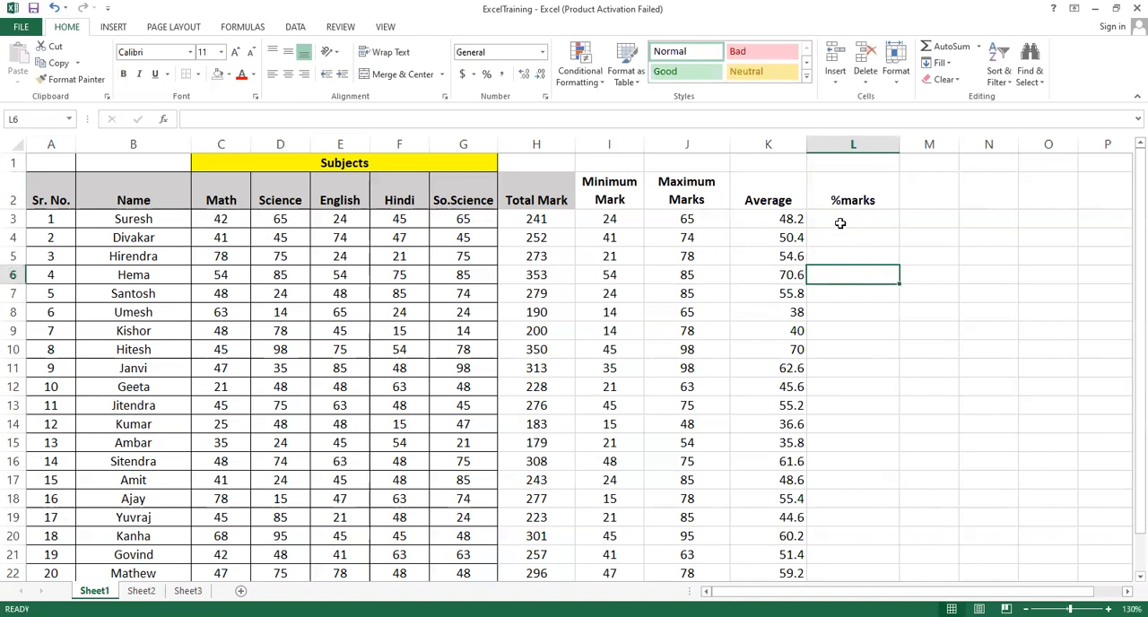
Enter =(H3*100)/500 in cell L3 and fill the formula down to L22 for all students
left_click(841, 223)
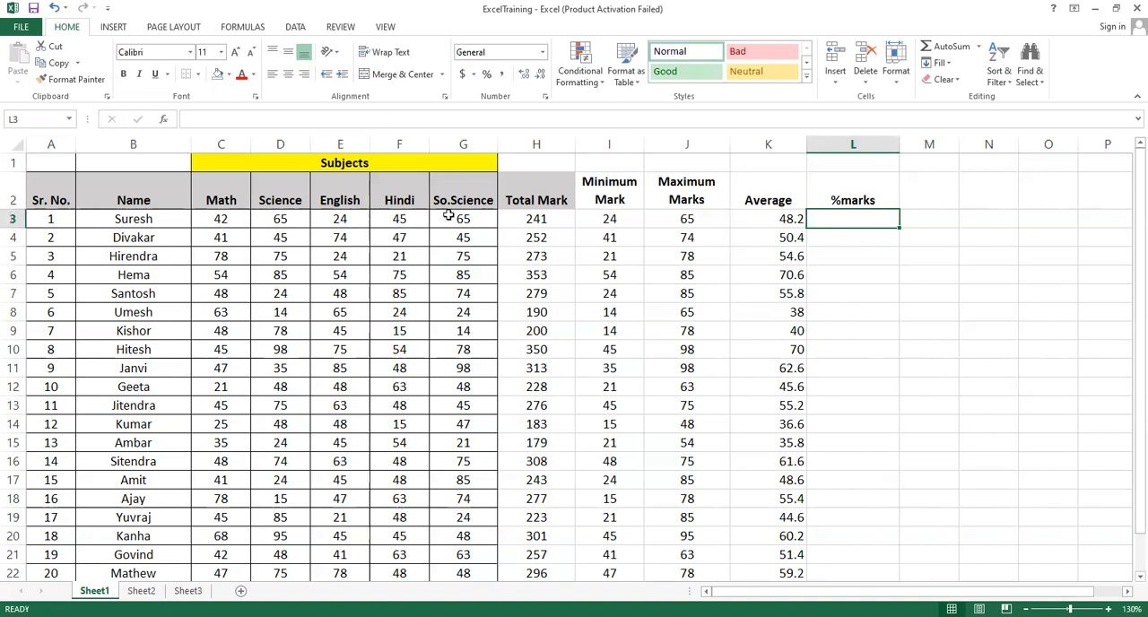
left_click(536, 220)
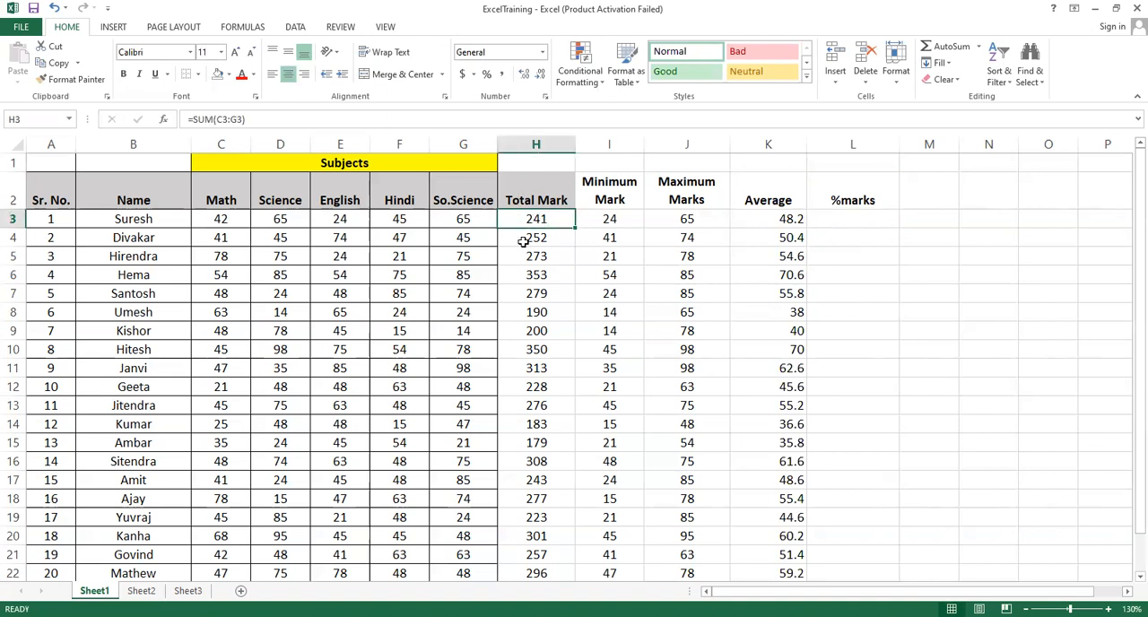
left_click(848, 222)
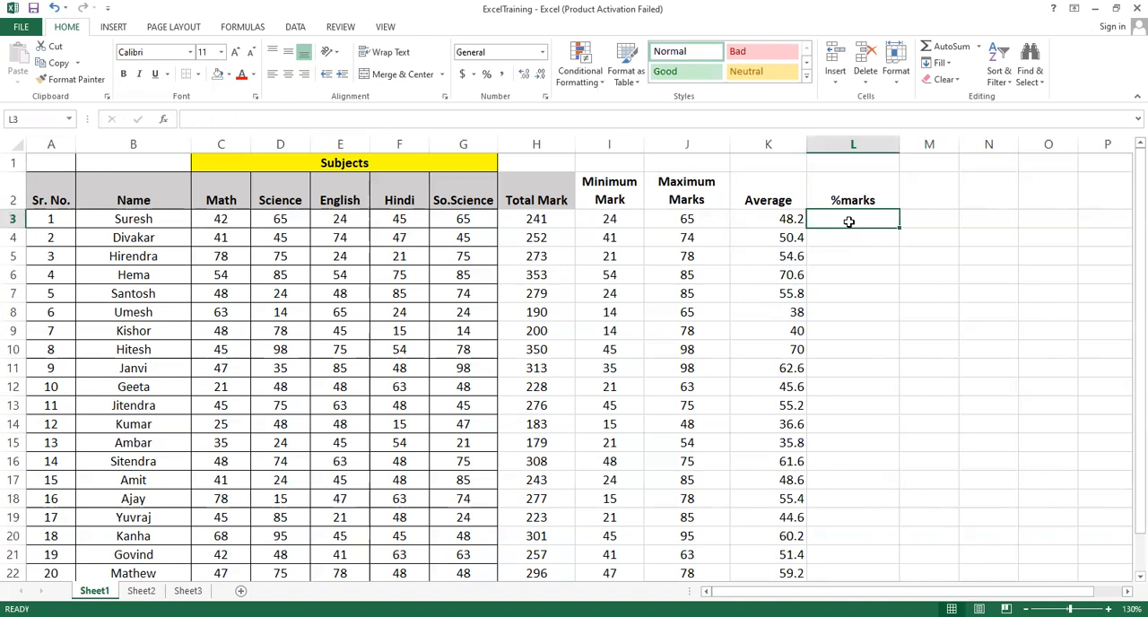
type("=")
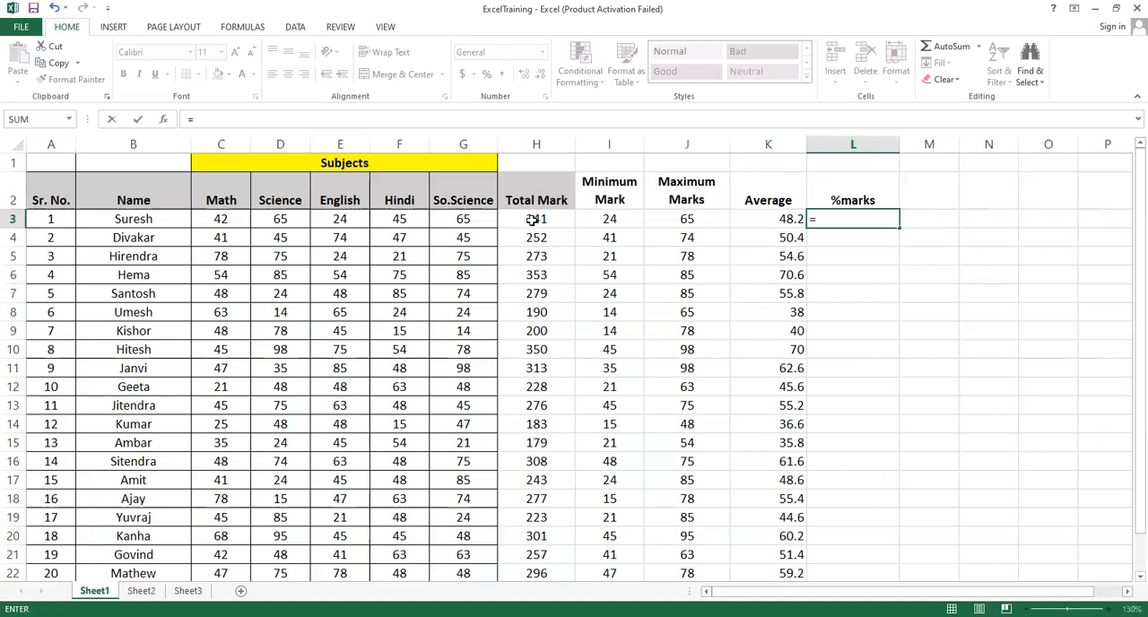
type("(")
left_click(533, 219)
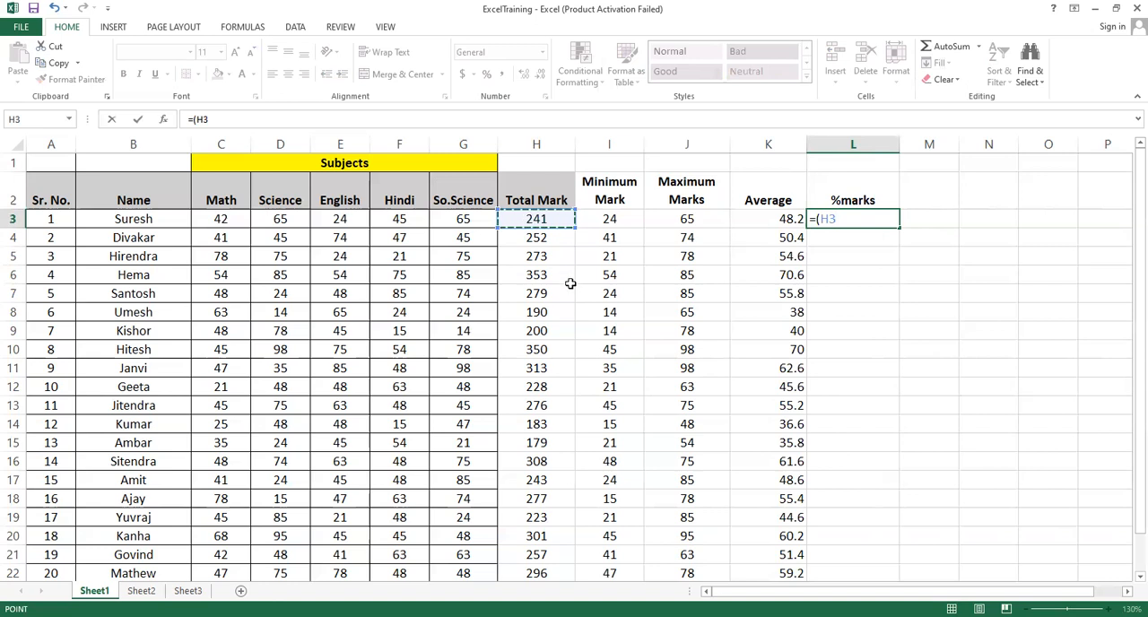
type("*100)/")
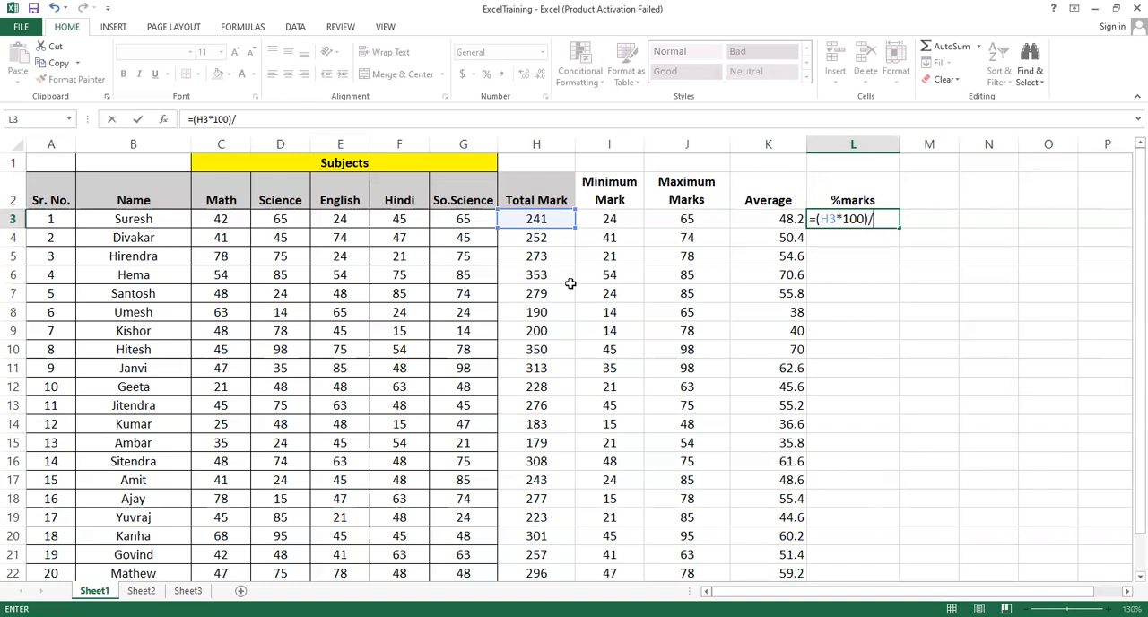
type("500")
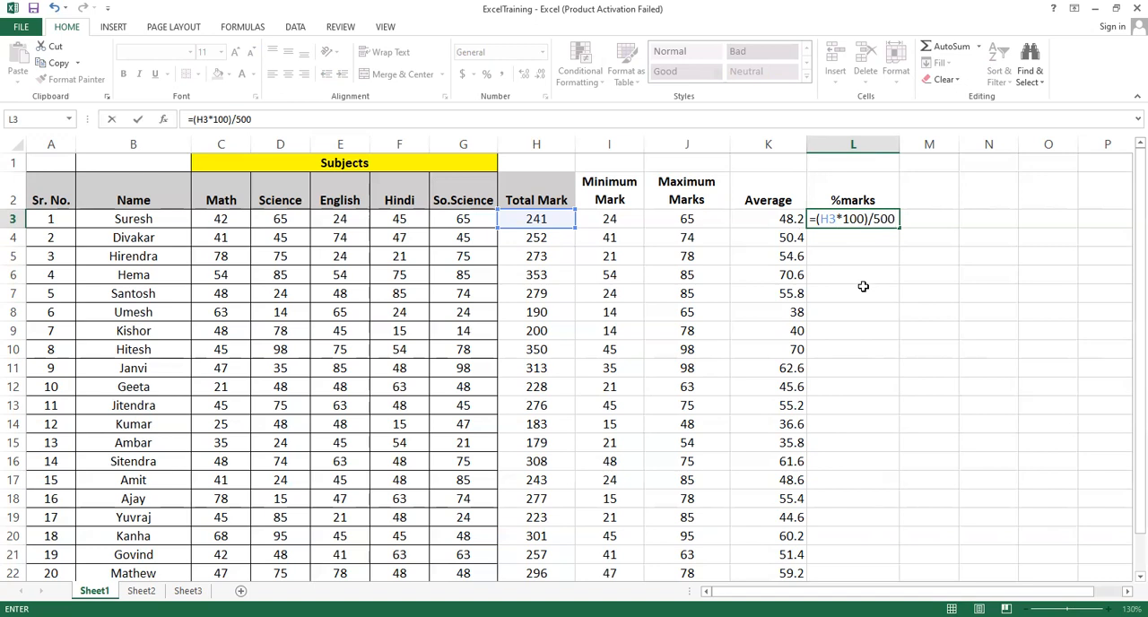
key("Return")
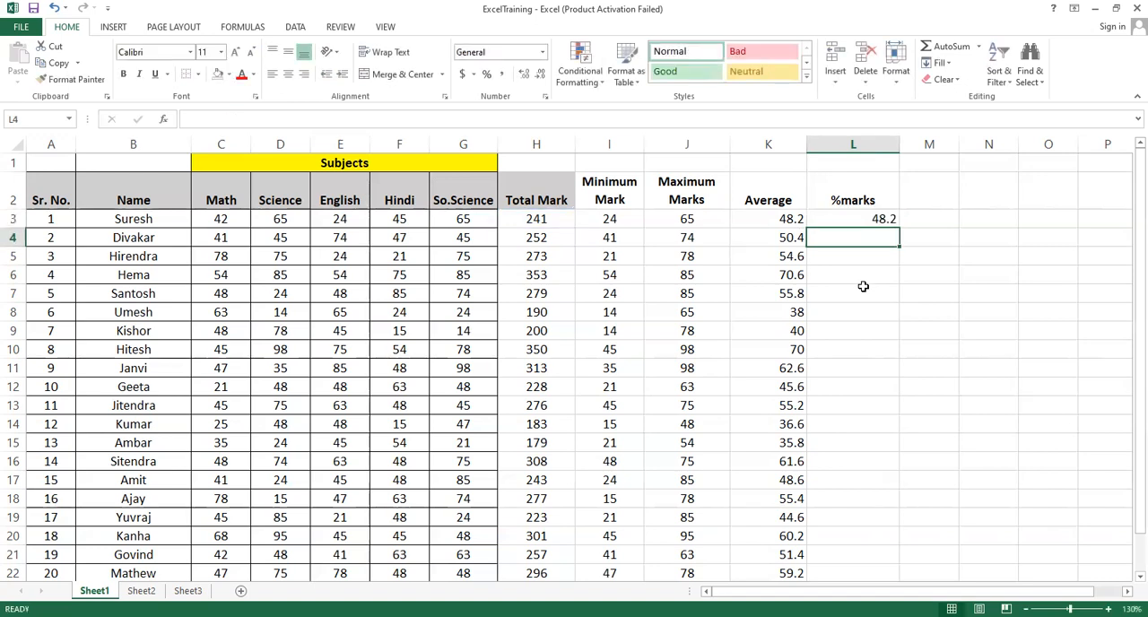
left_click(856, 221)
left_click_drag(901, 229, 897, 576)
Compare the Average and %marks values row by row in columns K and L
left_click(846, 200)
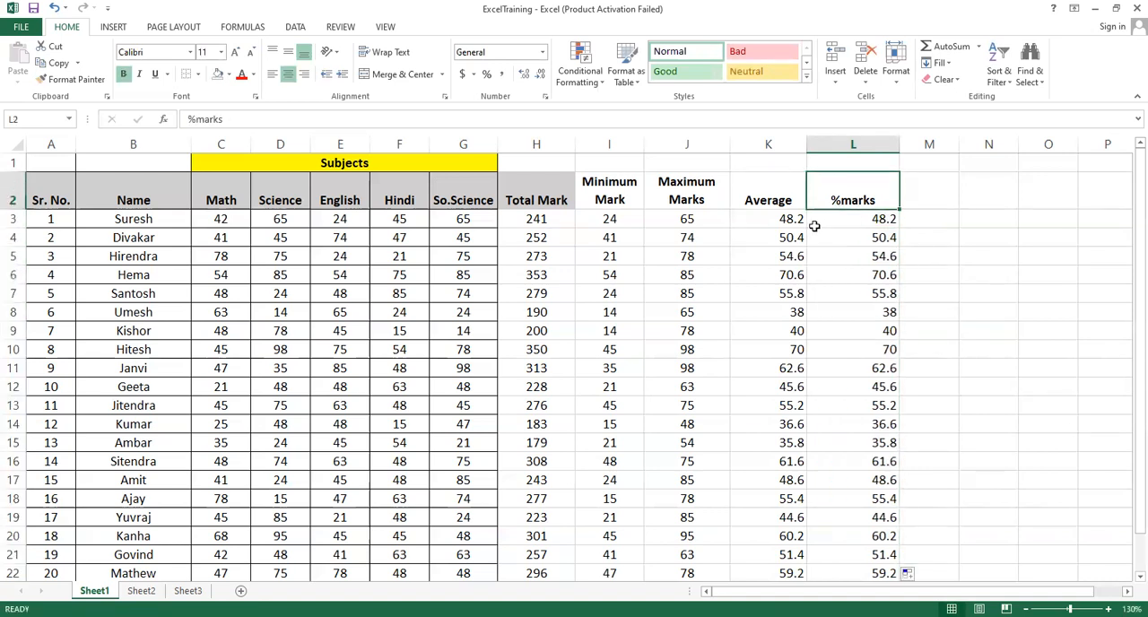
left_click(759, 200)
left_click_drag(795, 223, 867, 238)
left_click_drag(789, 257, 854, 257)
left_click_drag(782, 276, 863, 273)
left_click_drag(786, 306, 844, 298)
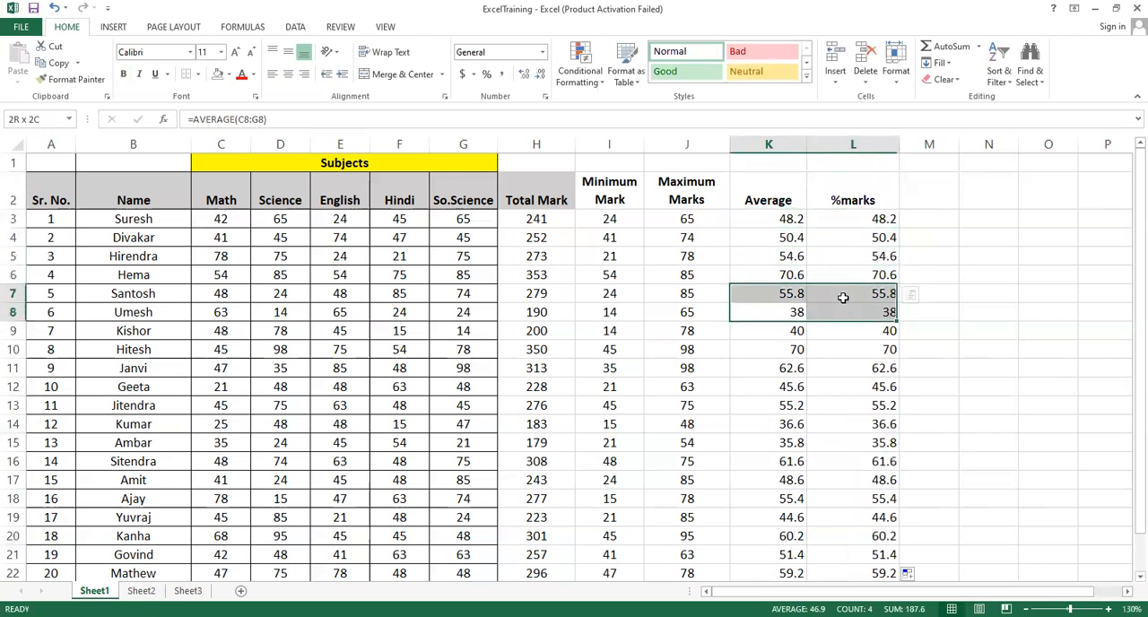
left_click(780, 200)
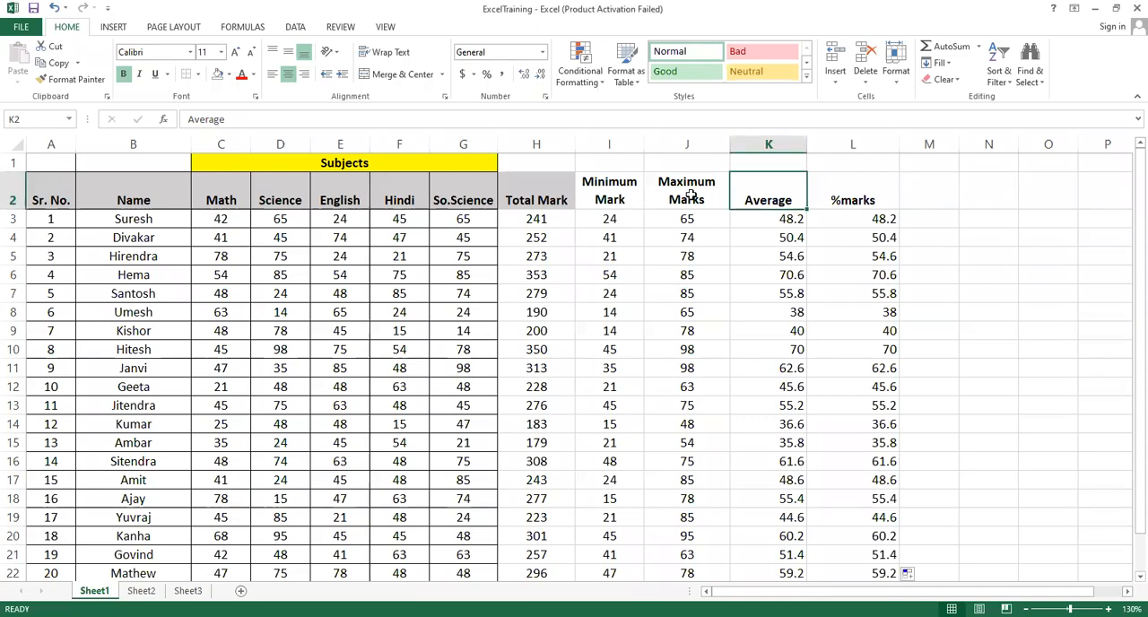
left_click(850, 203)
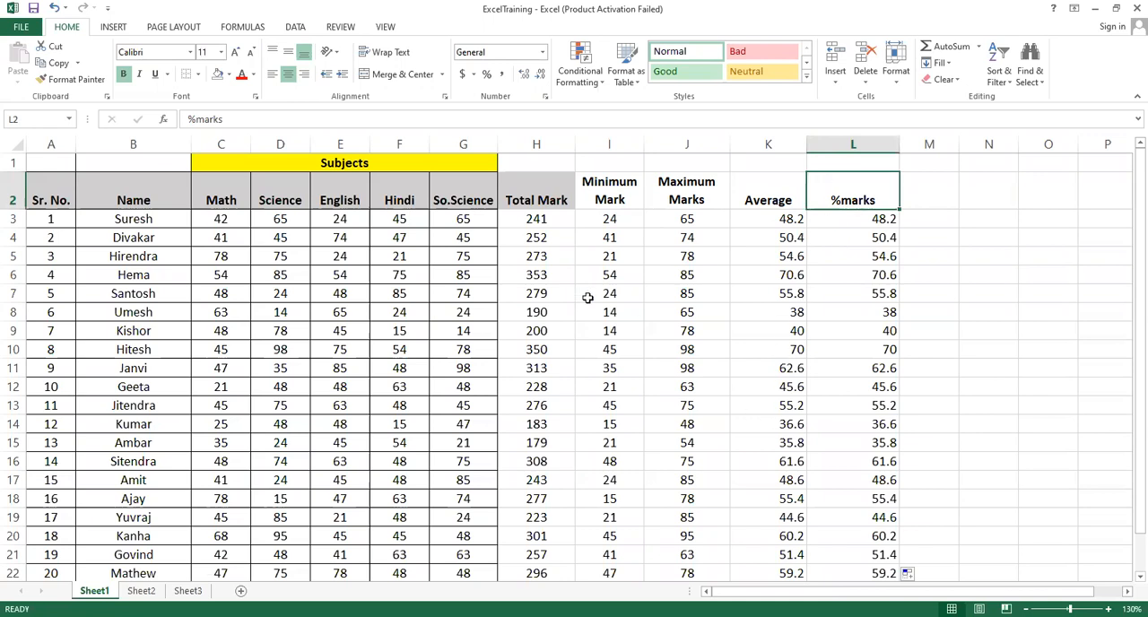
Review the Lower and Upper entries in the function list on Sheet2
left_click(141, 592)
left_click(263, 372)
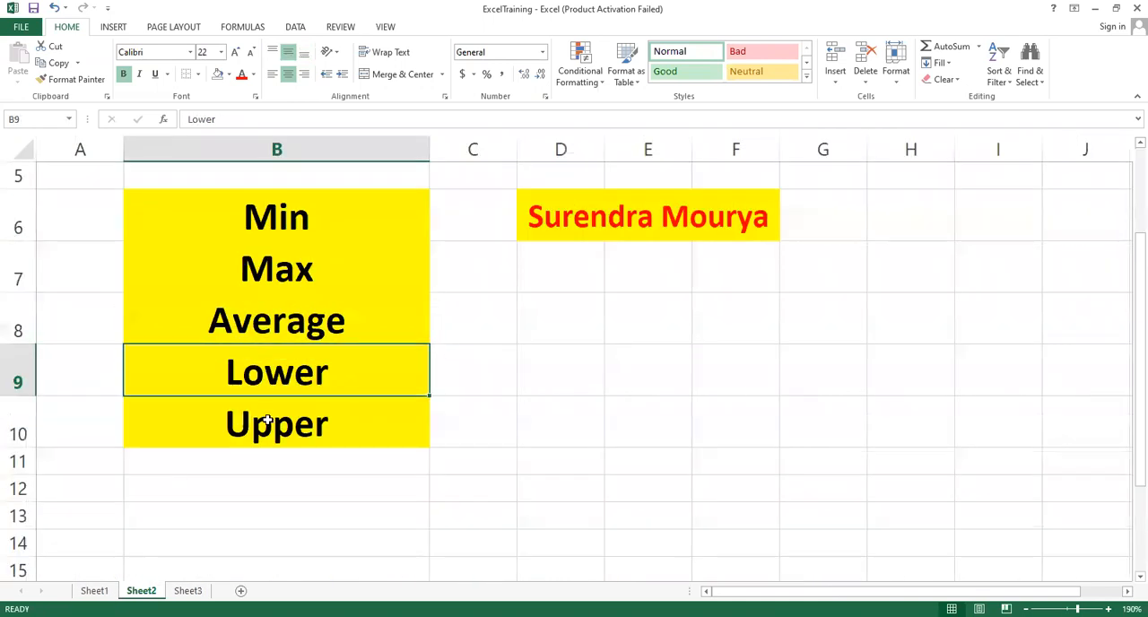
left_click(267, 420)
left_click(284, 380)
Clear the Average and %marks headings and values from K2:L22 on Sheet1
left_click(94, 591)
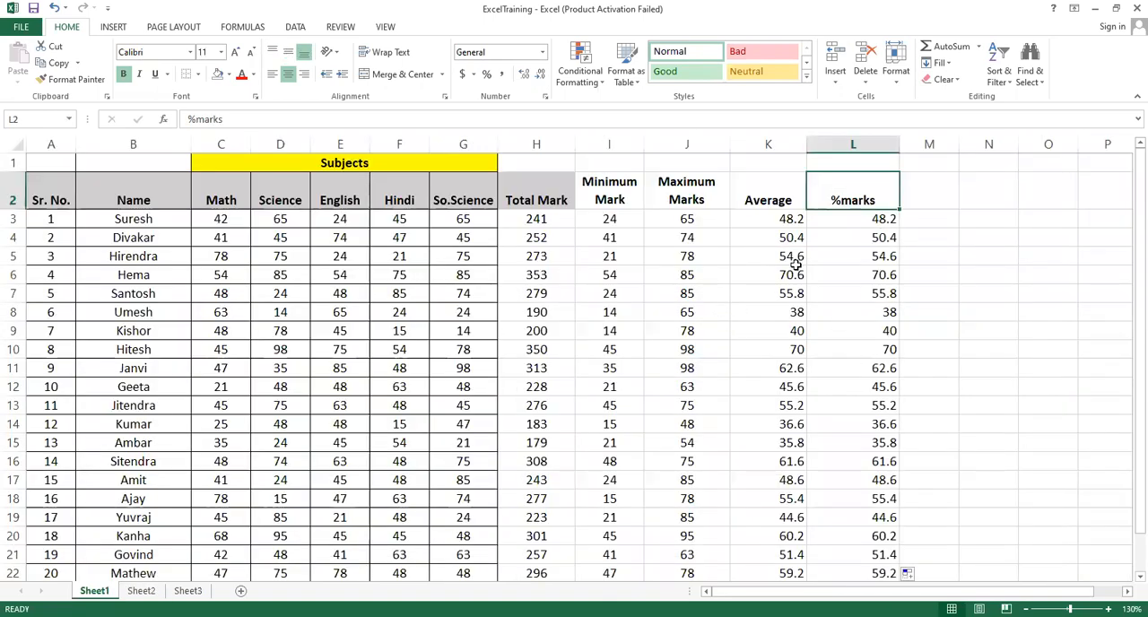
left_click_drag(765, 199, 866, 576)
key("Delete")
left_click(792, 239)
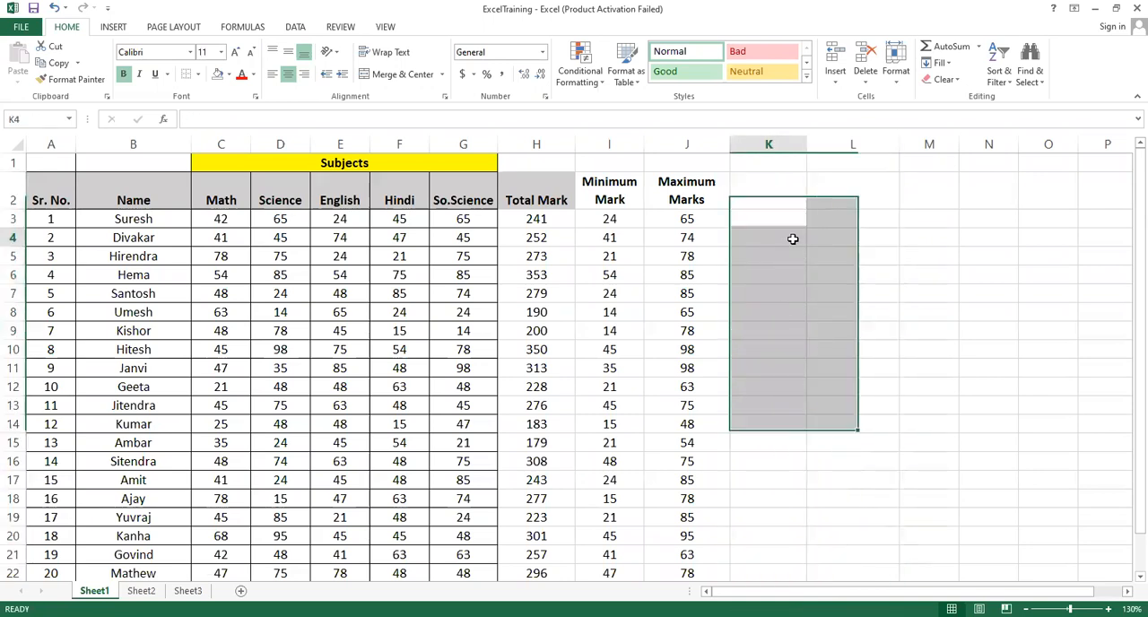
Add the headings "Lower" in cell L2 and "Upper" in cell M2
left_click(762, 196)
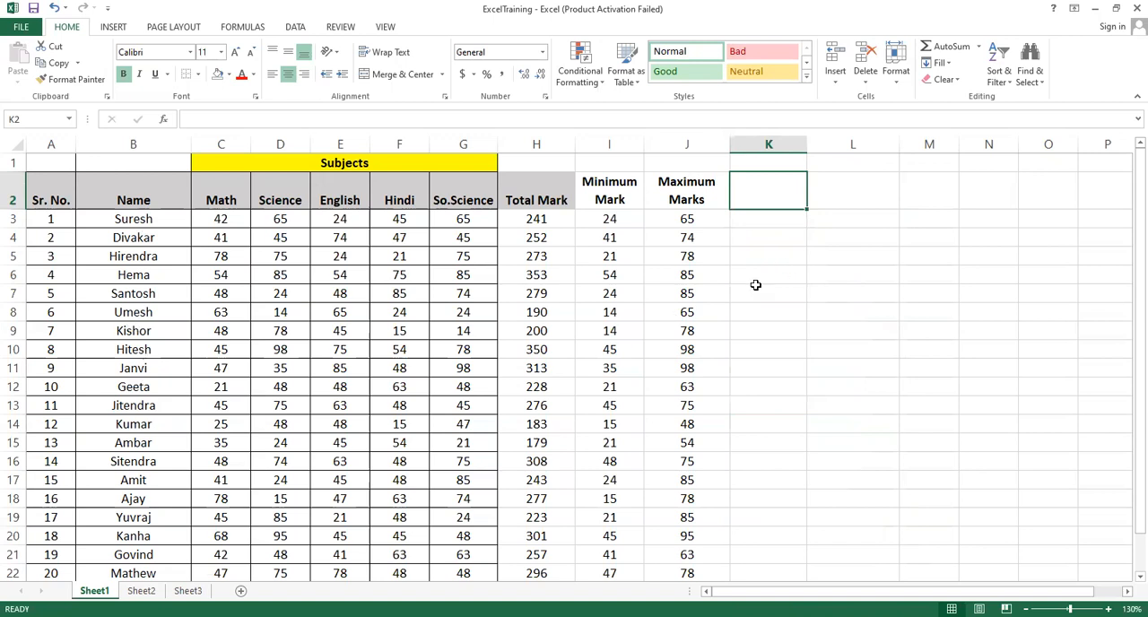
left_click(844, 199)
left_click(767, 194)
left_click(857, 199)
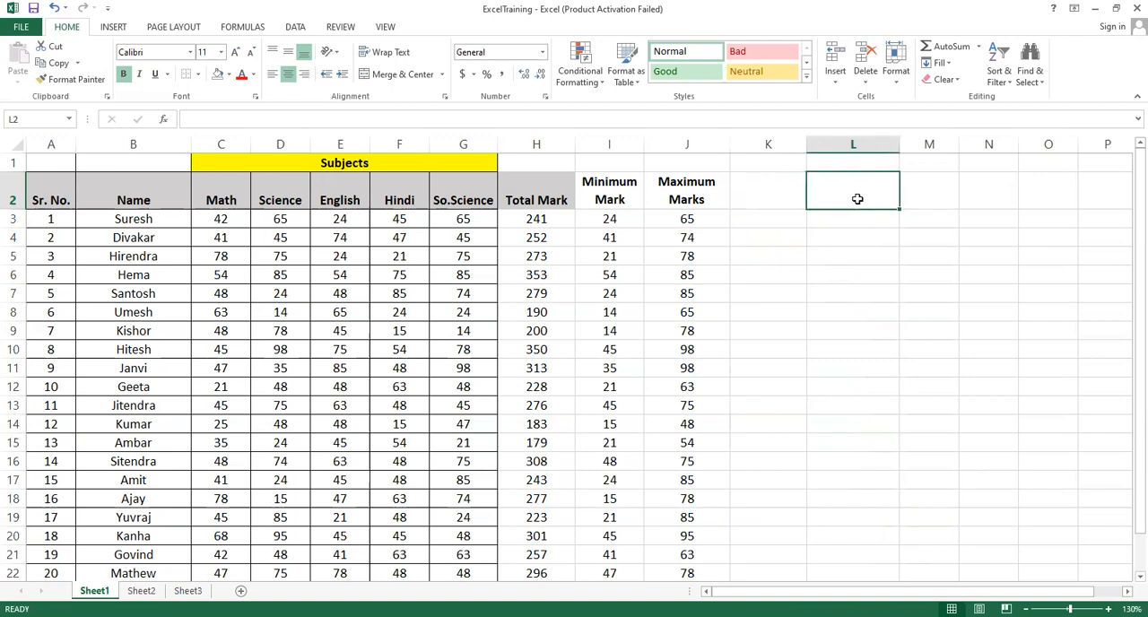
type("Lower")
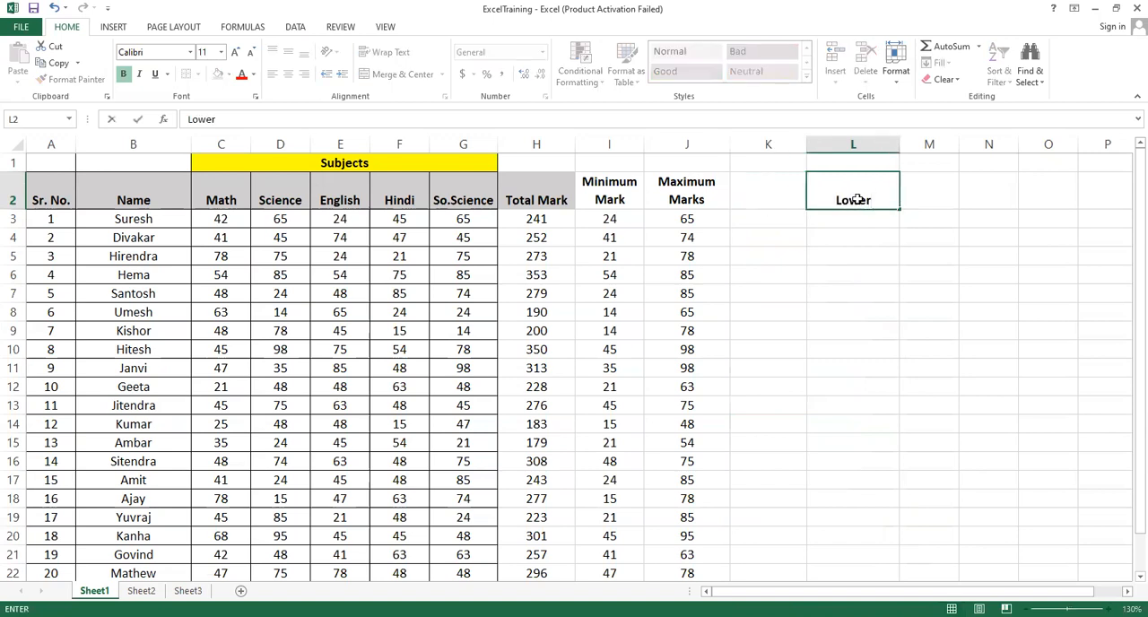
key("Tab")
type("Up")
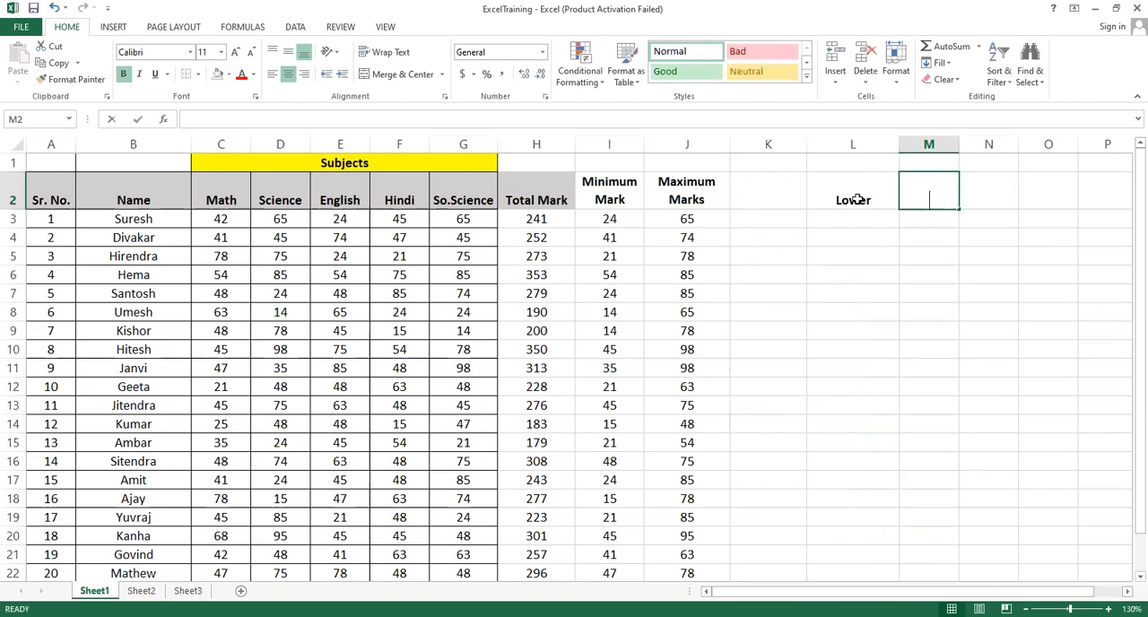
type("per")
key("Return")
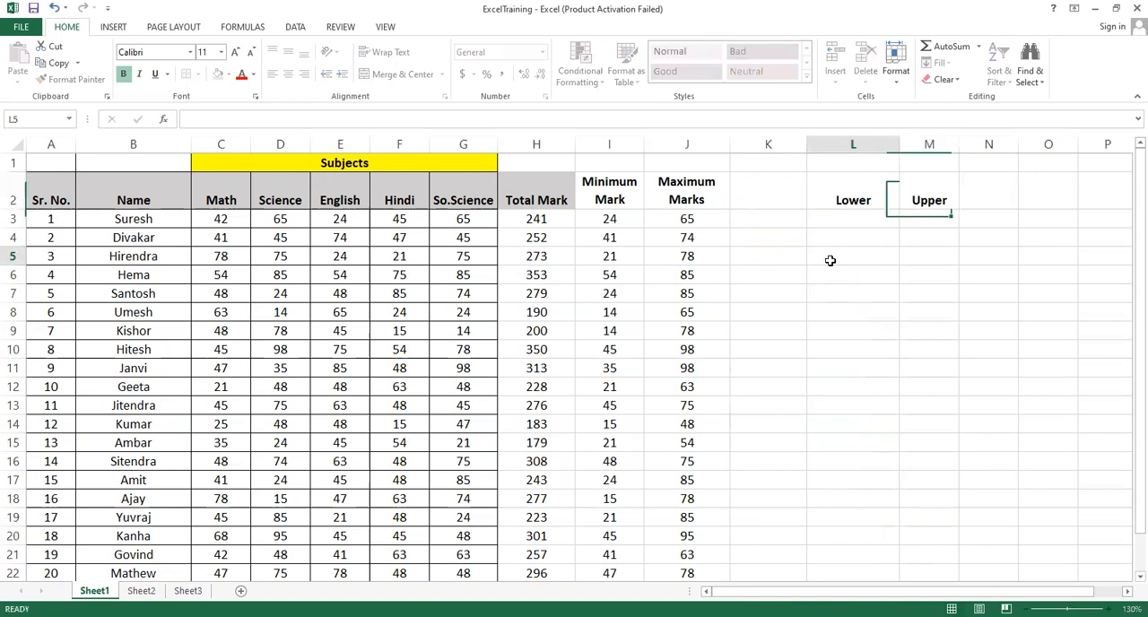
Enter =LOWER(B3) in cell L3 to convert the first student's name to lowercase
left_click(139, 219)
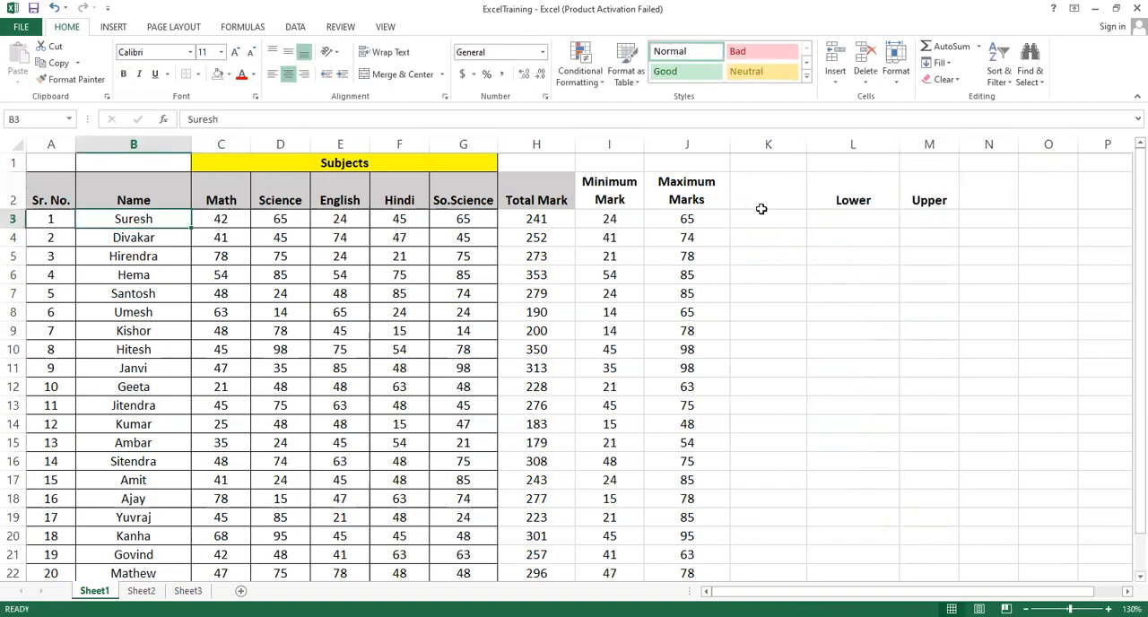
left_click(844, 220)
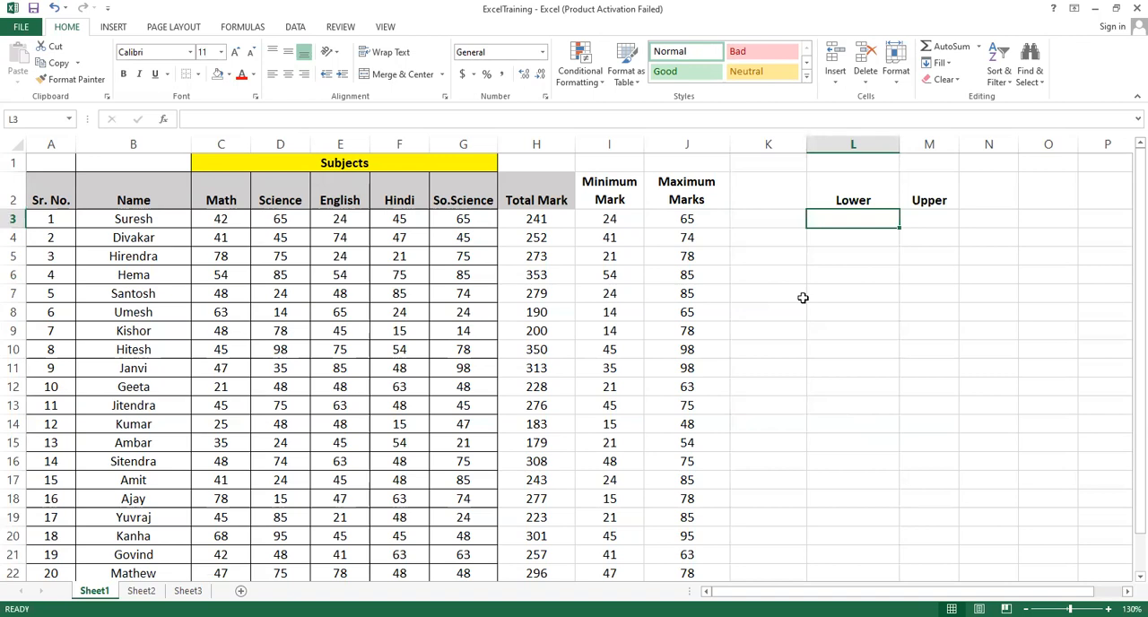
type("=")
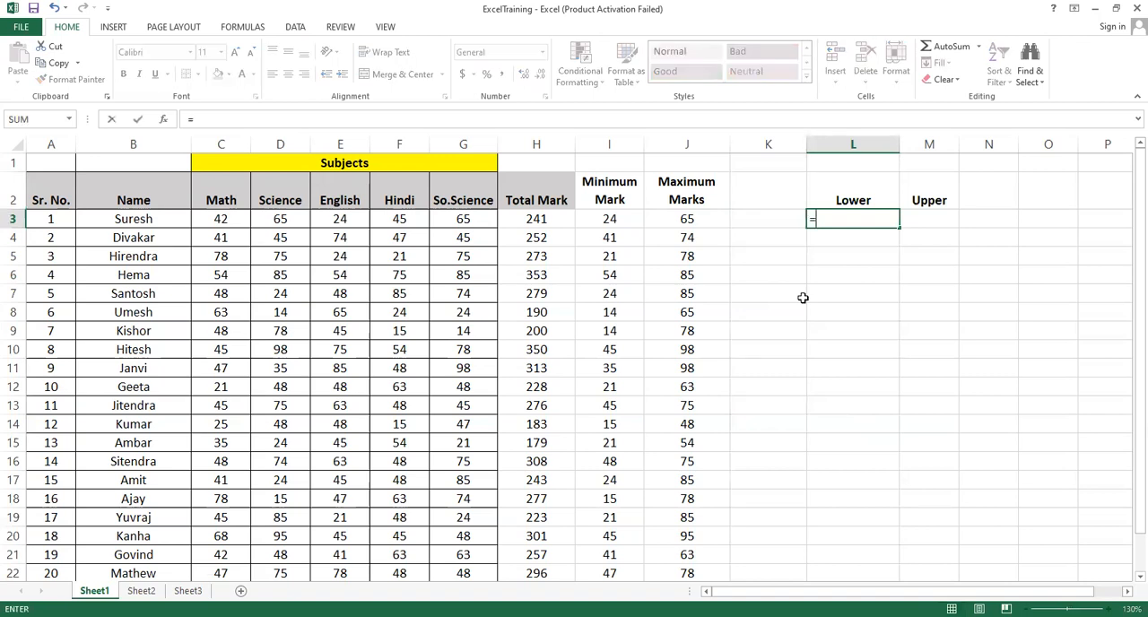
type("lower")
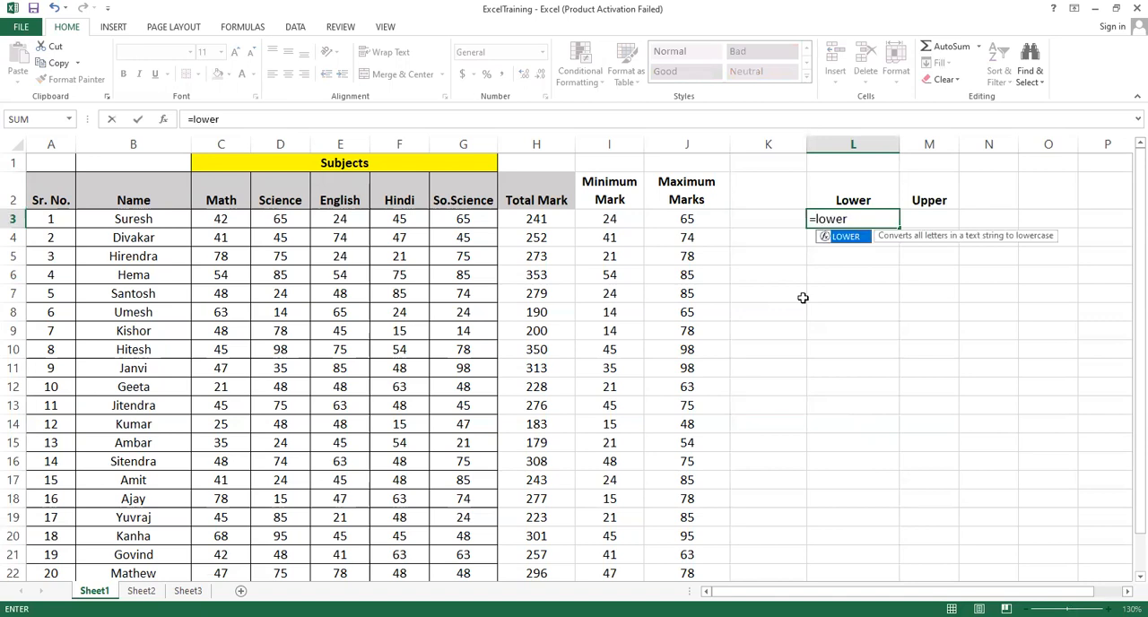
type("(")
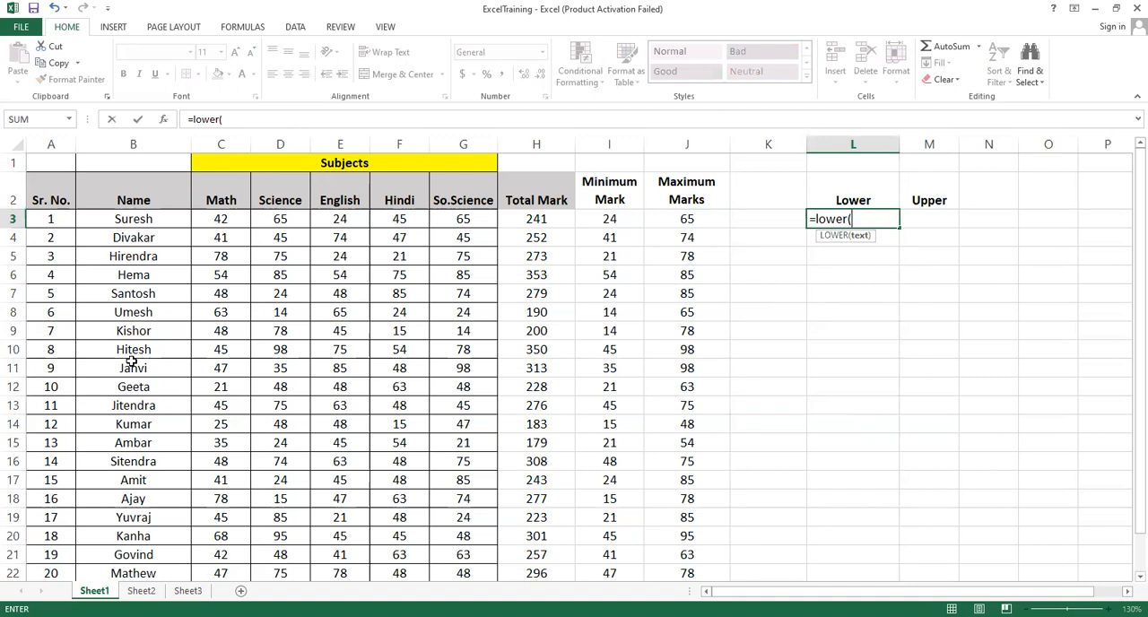
left_click(135, 220)
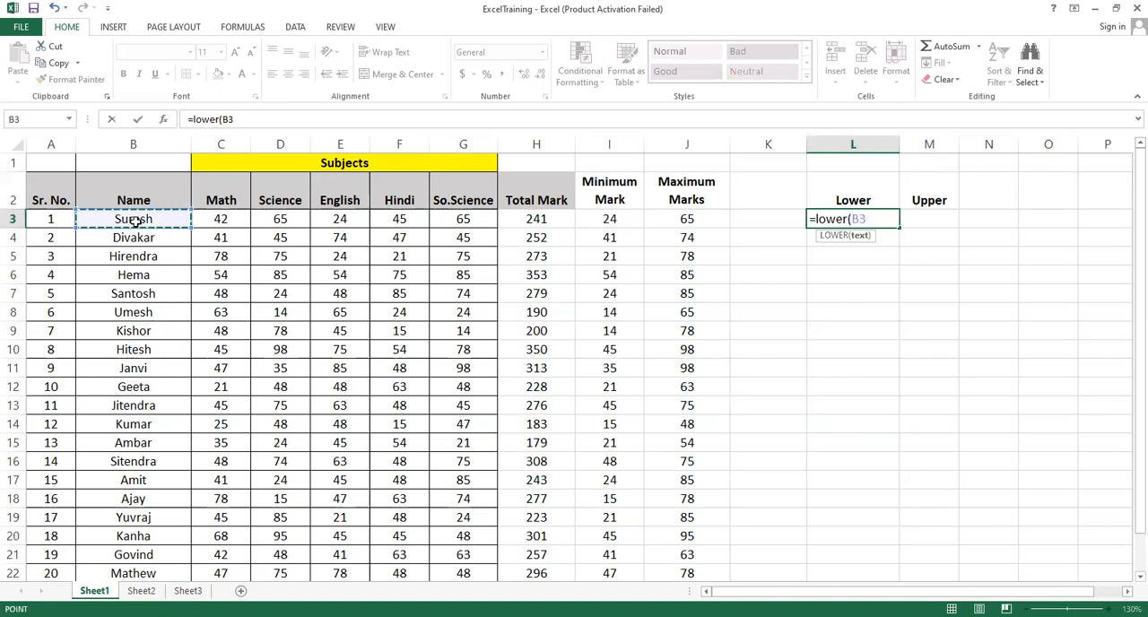
type(")")
key("Return")
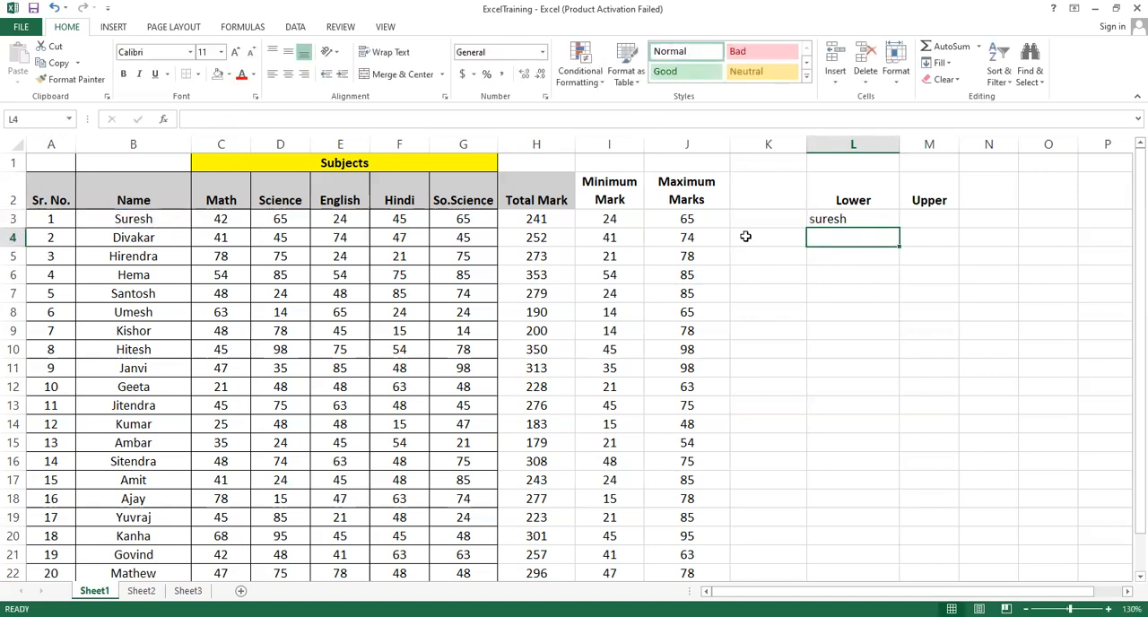
Fill the LOWER formula from L3 down to L22 and center the lowercase names horizontally
left_click(132, 218)
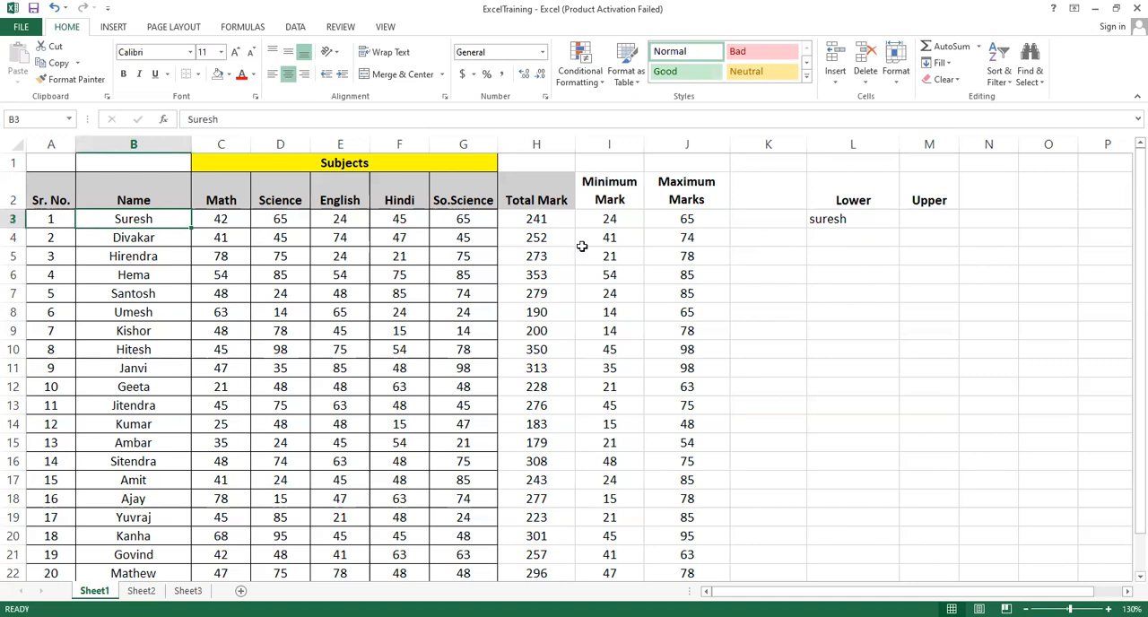
left_click(869, 224)
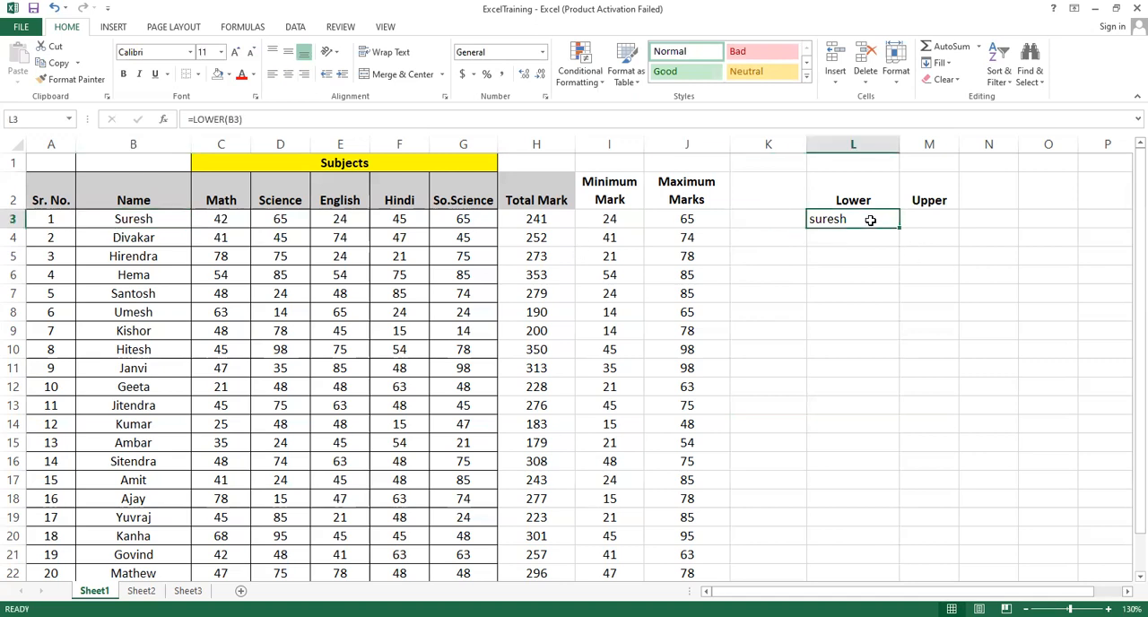
left_click_drag(898, 229, 896, 579)
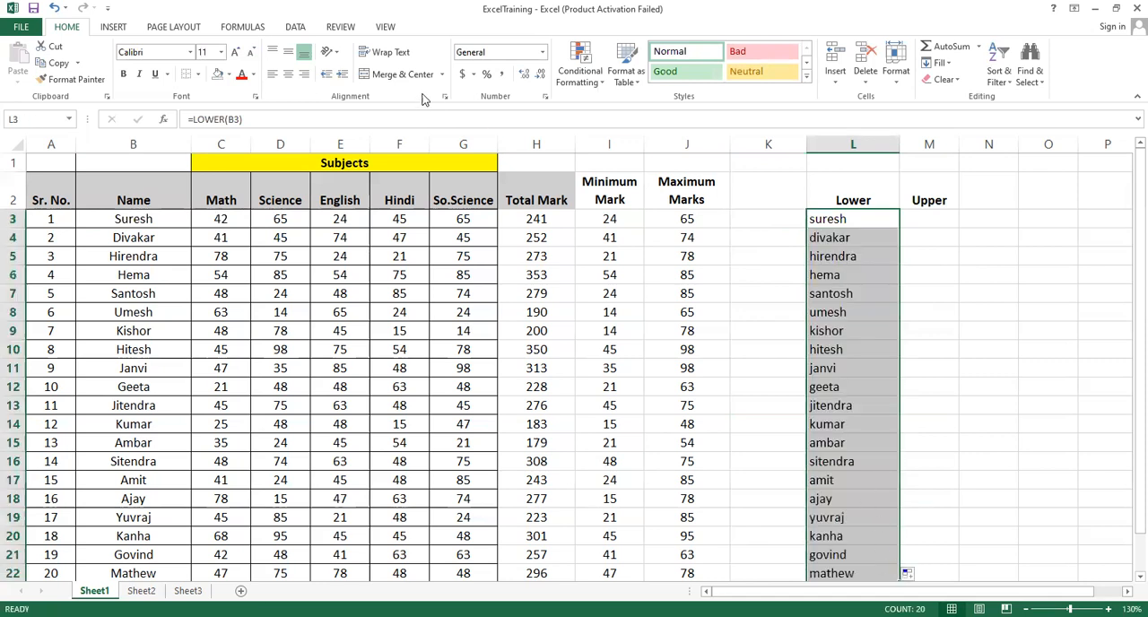
left_click(288, 74)
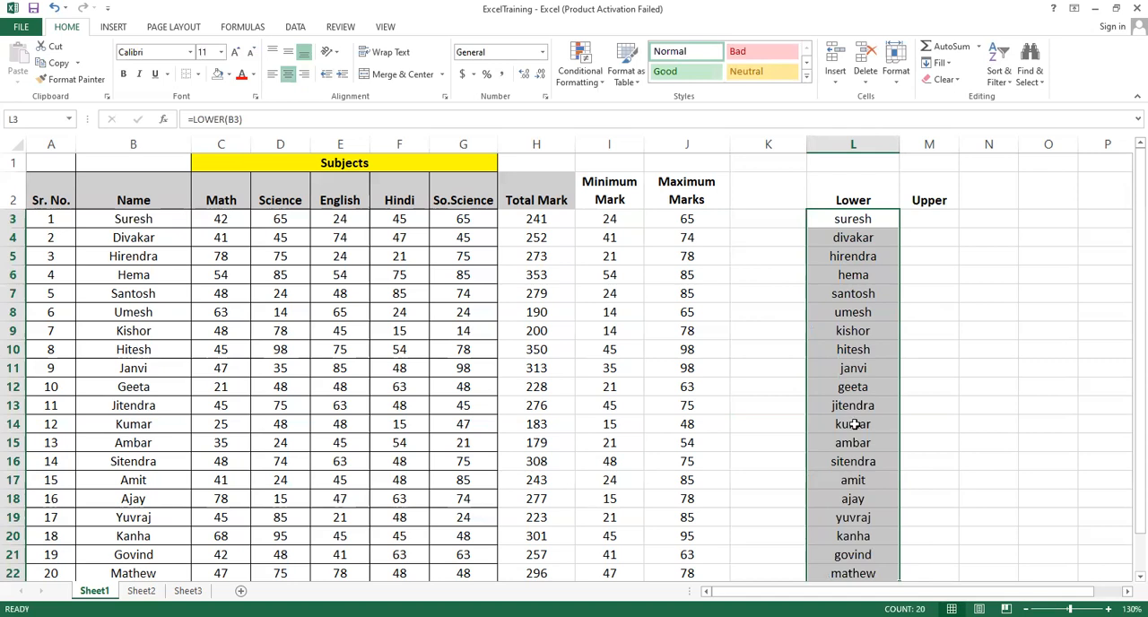
Widen column M slightly and enter =UPPER(B3) in cell M3 to convert the first student's name to uppercase
left_click(920, 219)
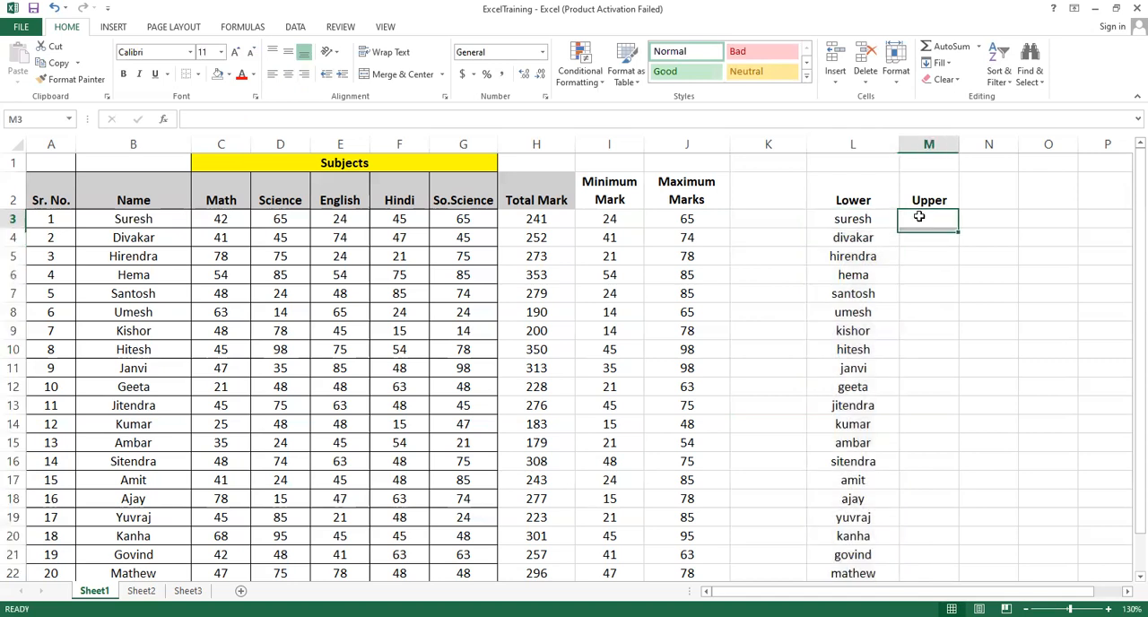
left_click_drag(959, 143, 992, 148)
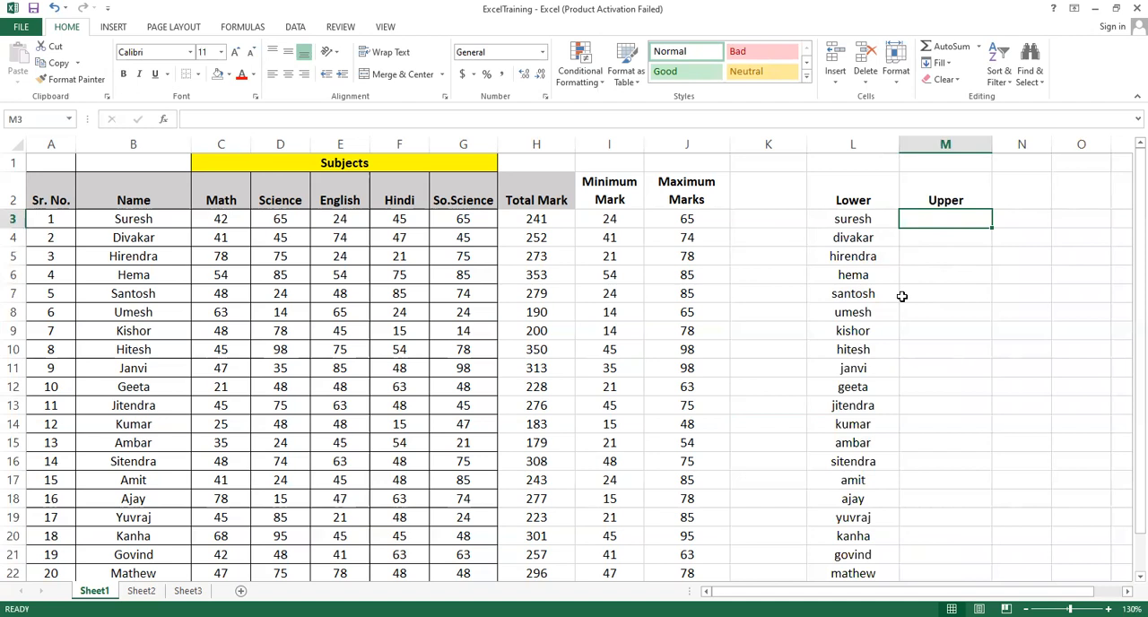
type("=")
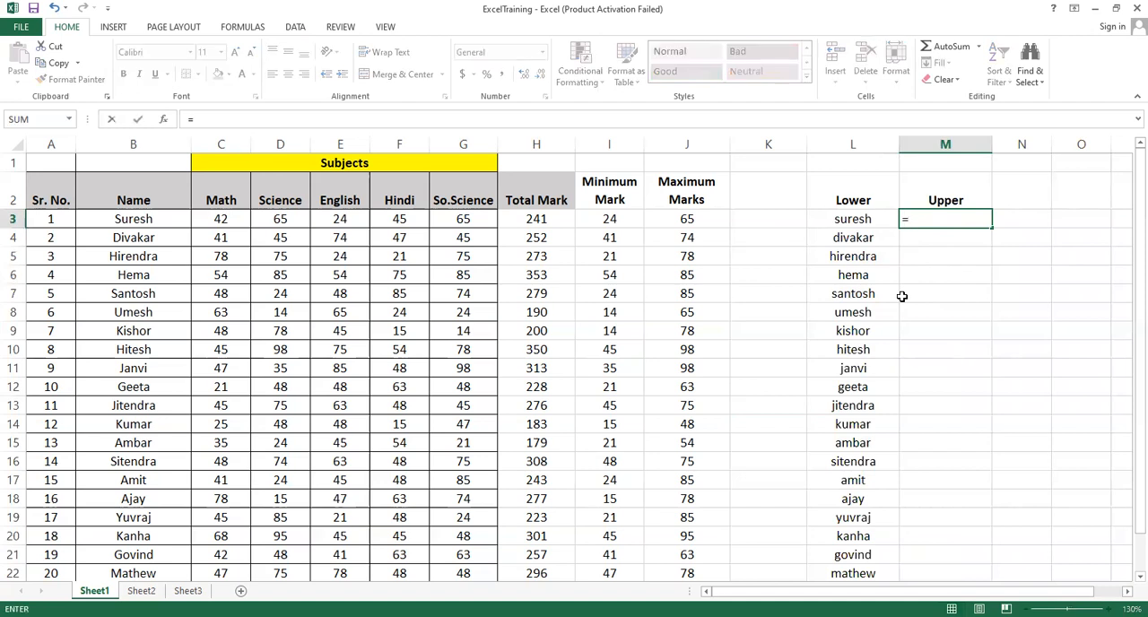
type("upper")
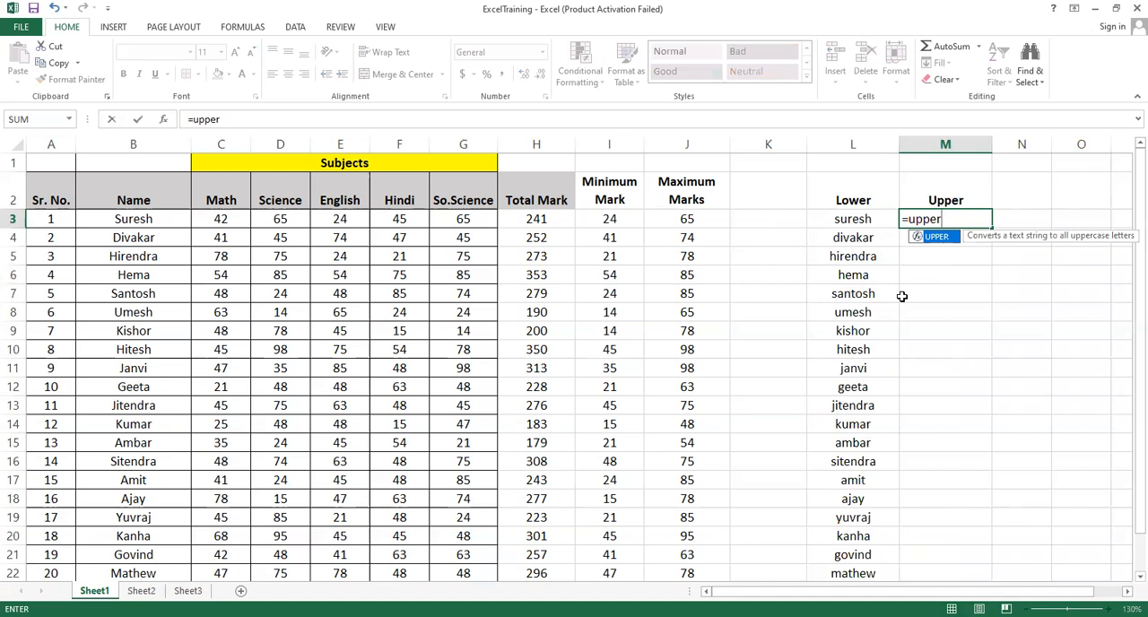
type("(")
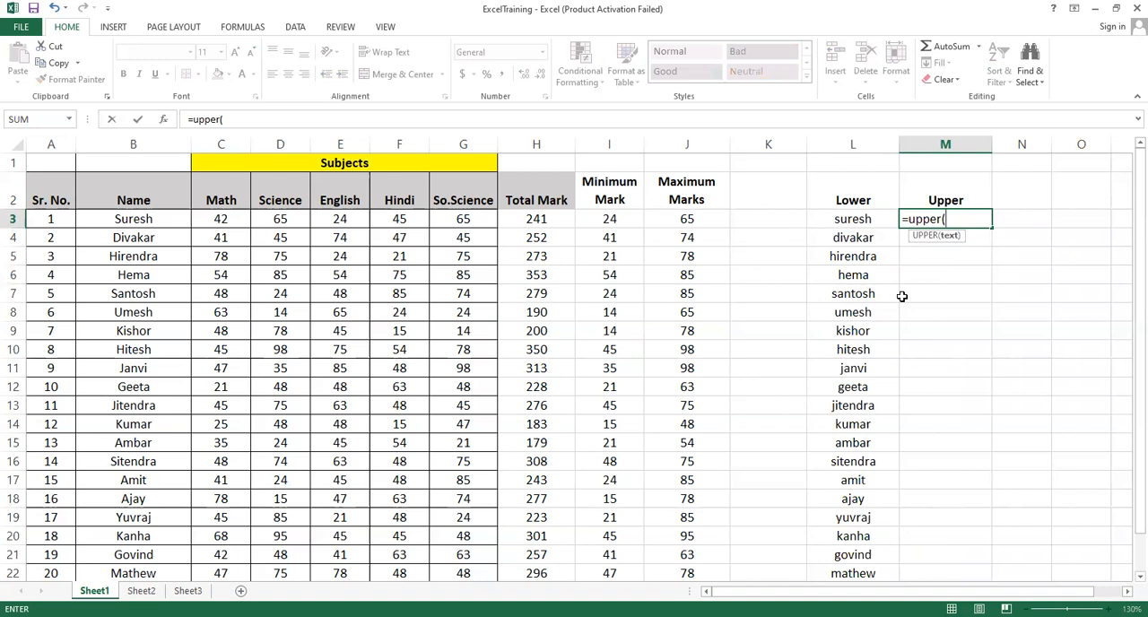
left_click(141, 220)
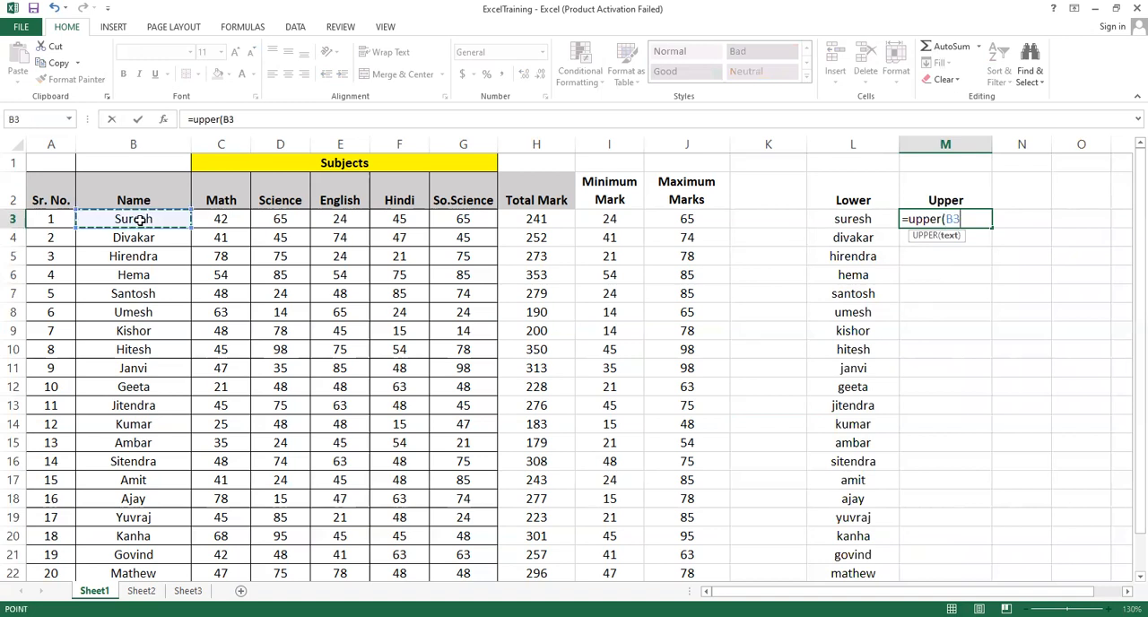
type(")")
key("Return")
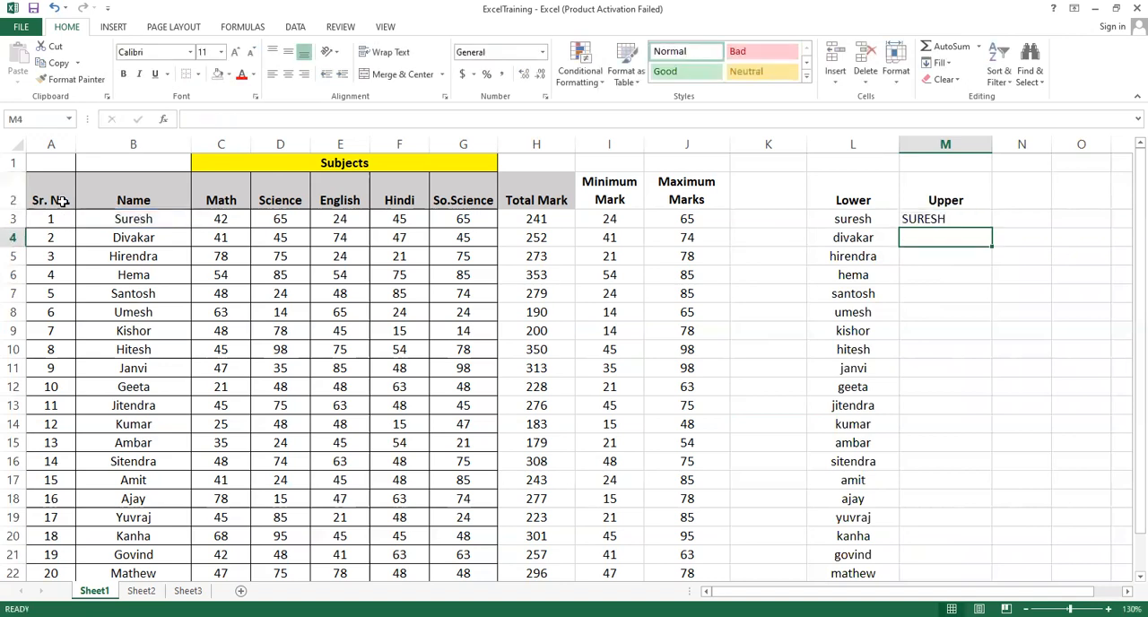
Fill the UPPER formula from M3 down to M22 for all the students
left_click(112, 218)
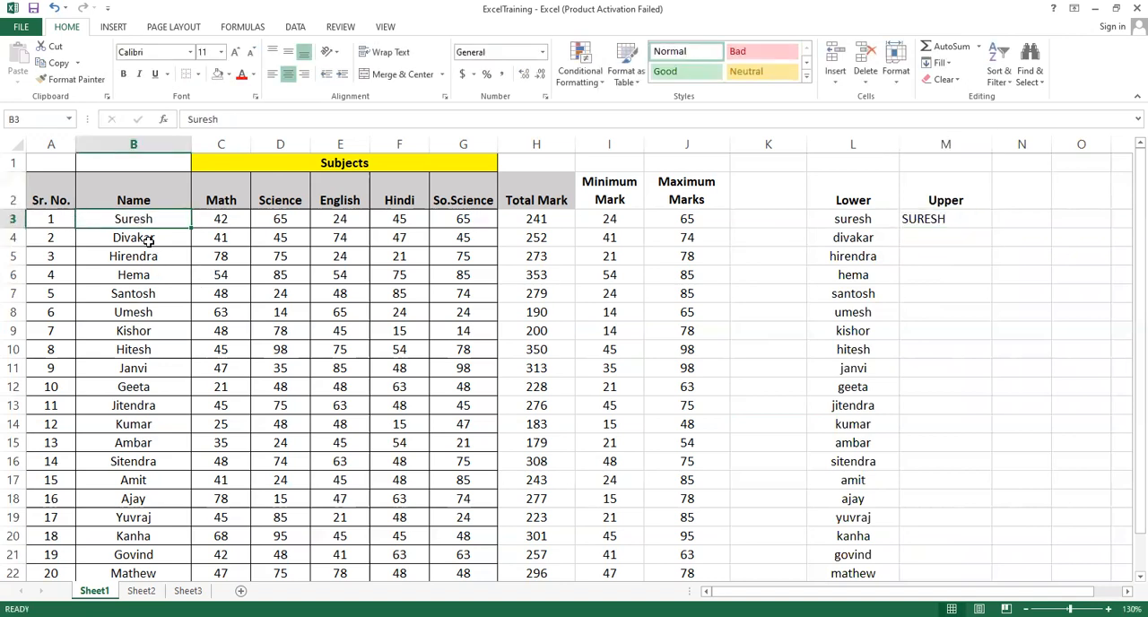
left_click(925, 223)
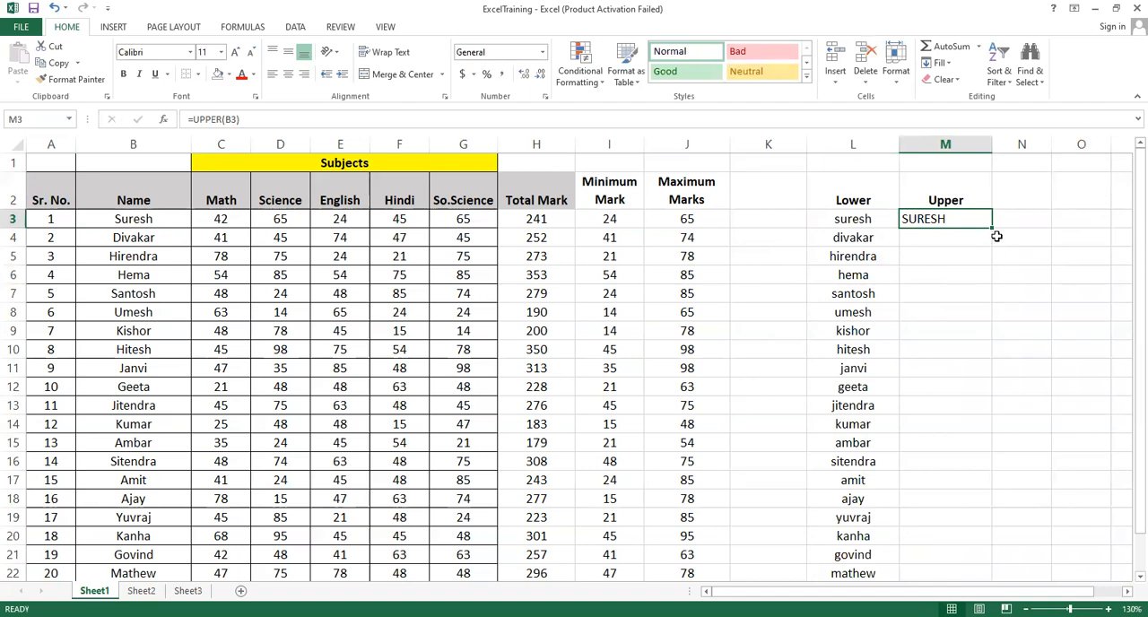
left_click_drag(991, 228, 991, 578)
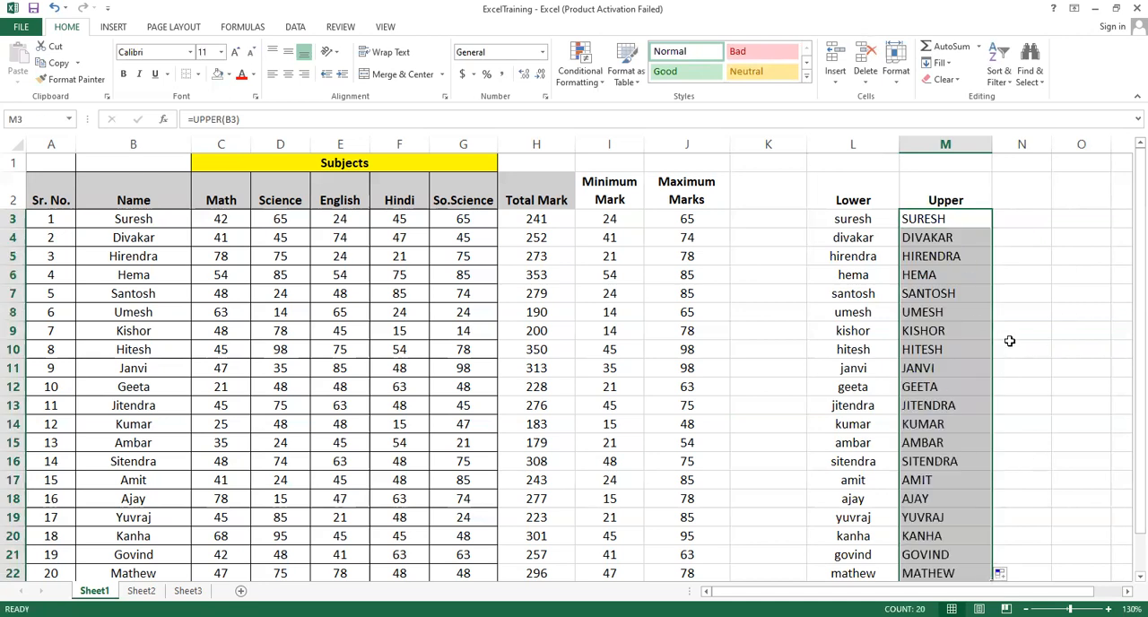
left_click(1027, 267)
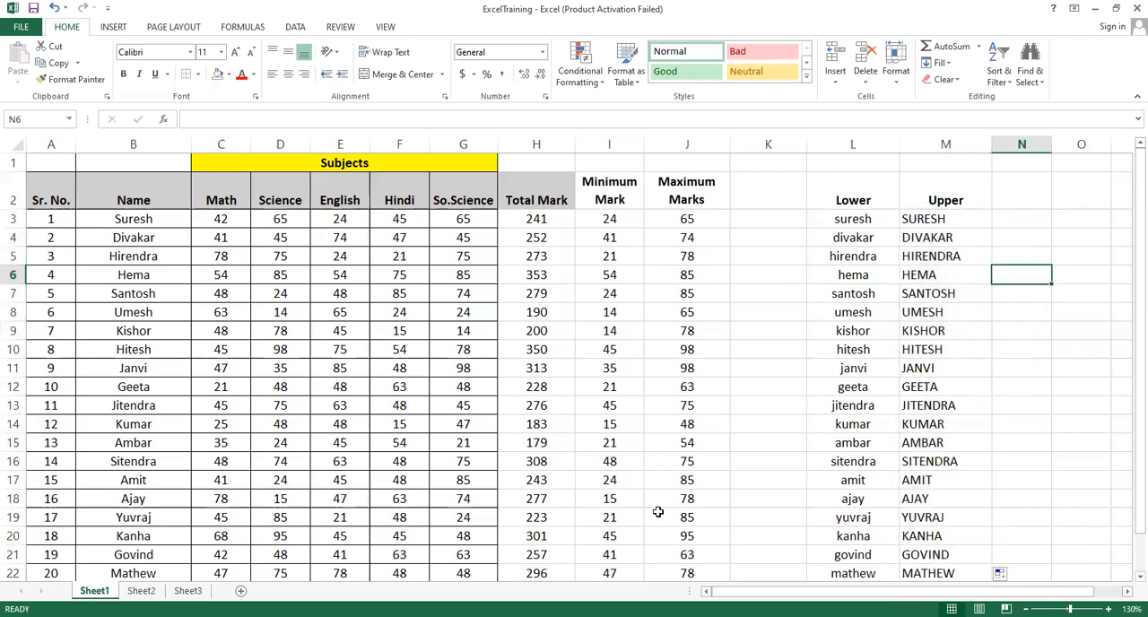
Switch to Sheet2 and review the function list Min, Max, Average, Lower and Upper in B6:B10
left_click(141, 590)
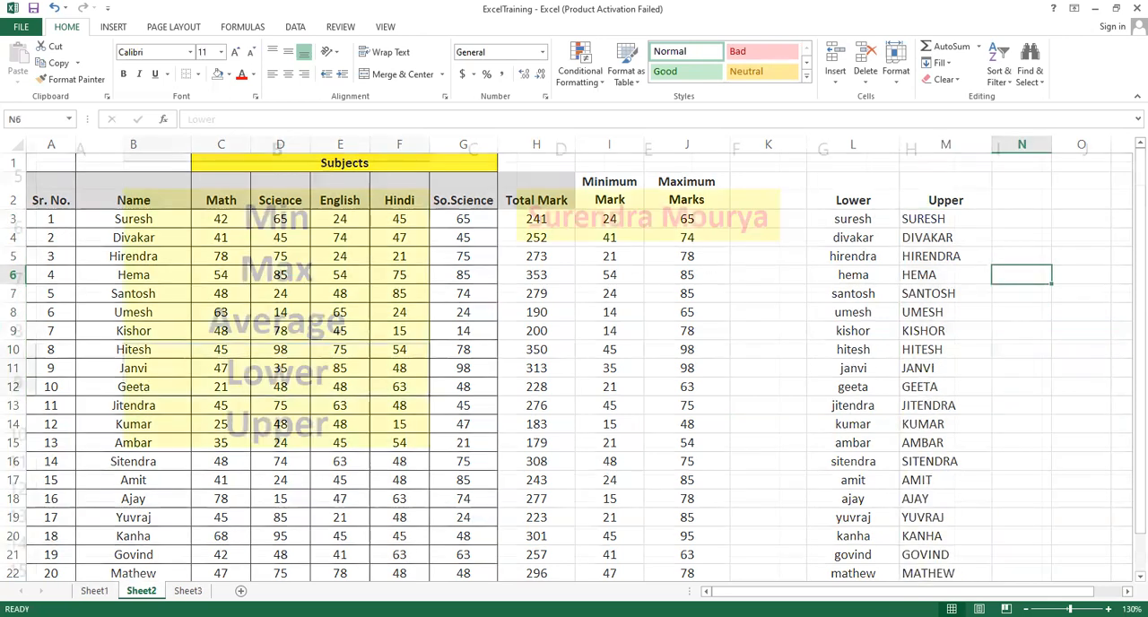
left_click(285, 224)
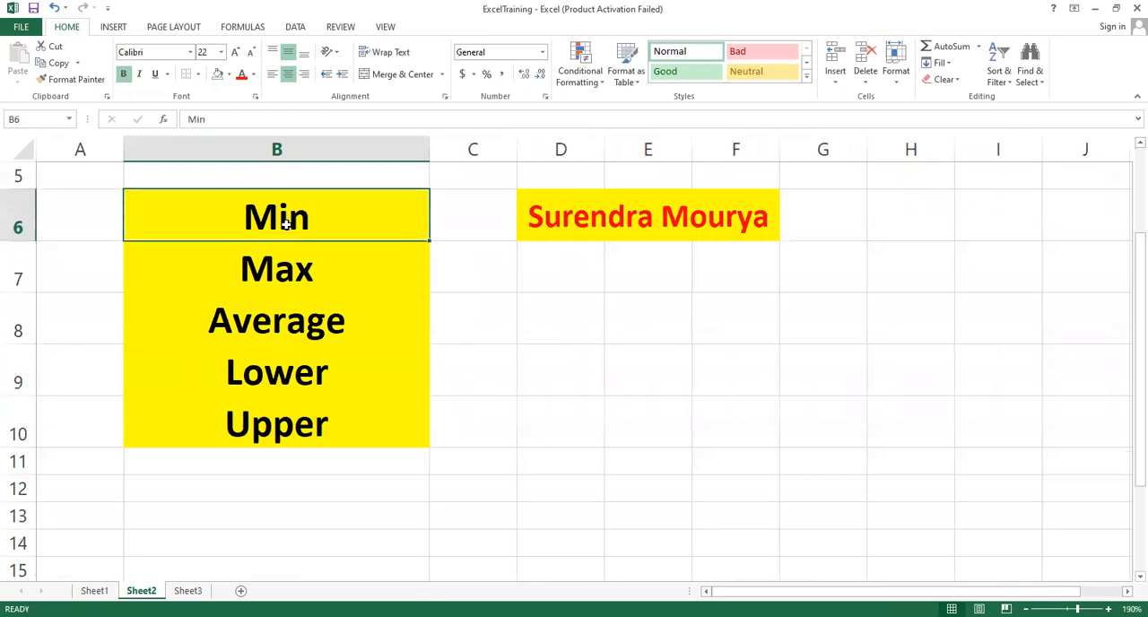
left_click(283, 273)
left_click(279, 322)
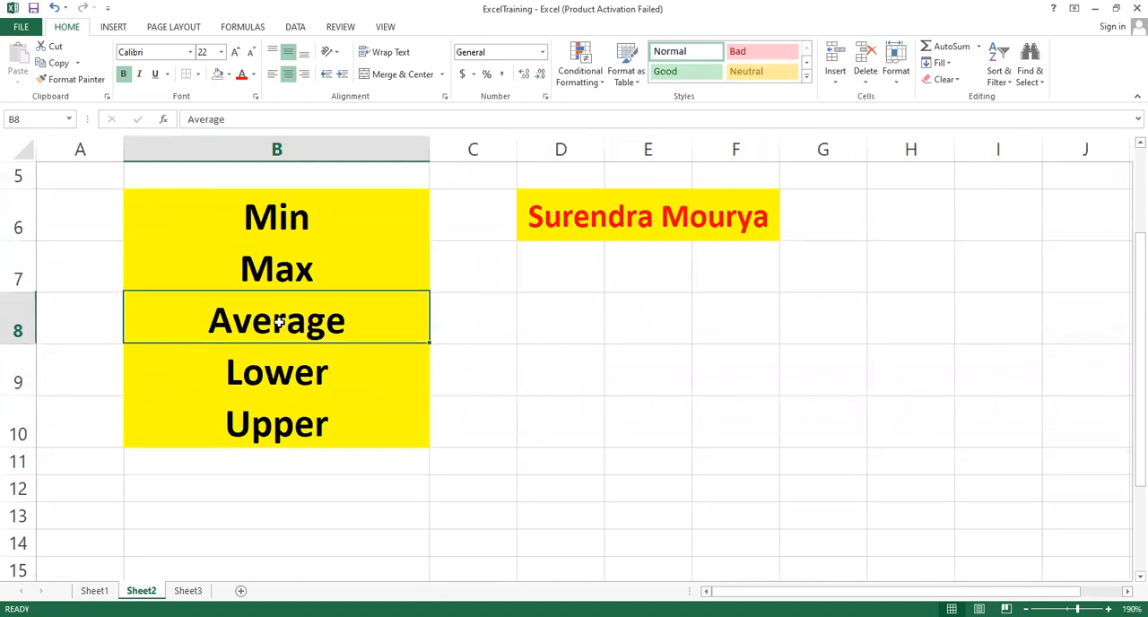
left_click(272, 374)
left_click(273, 428)
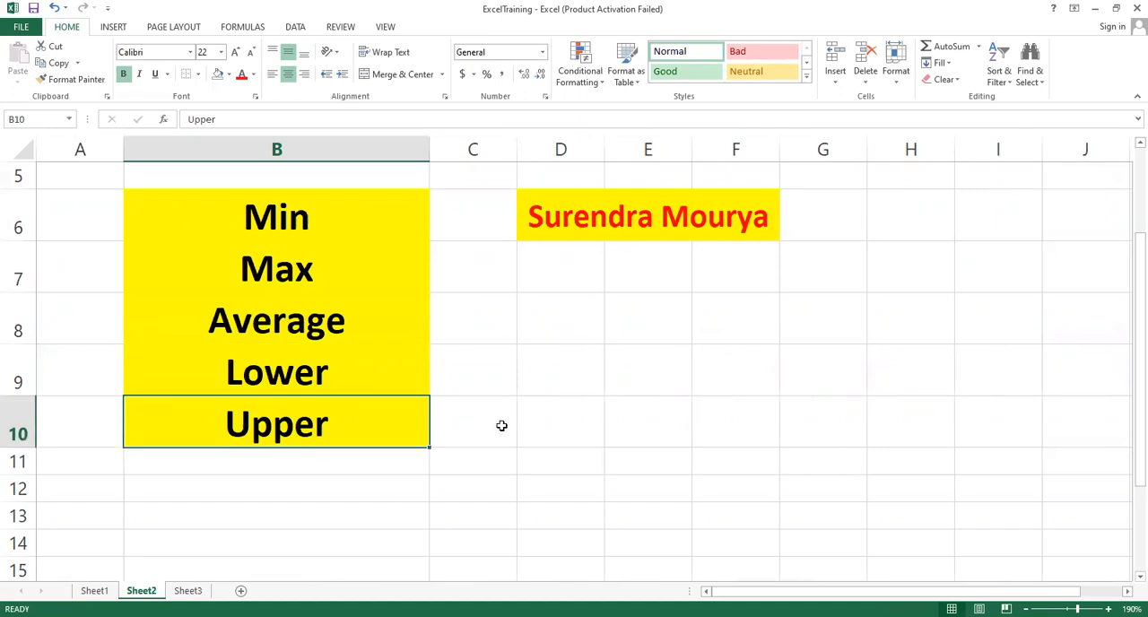
left_click(537, 365)
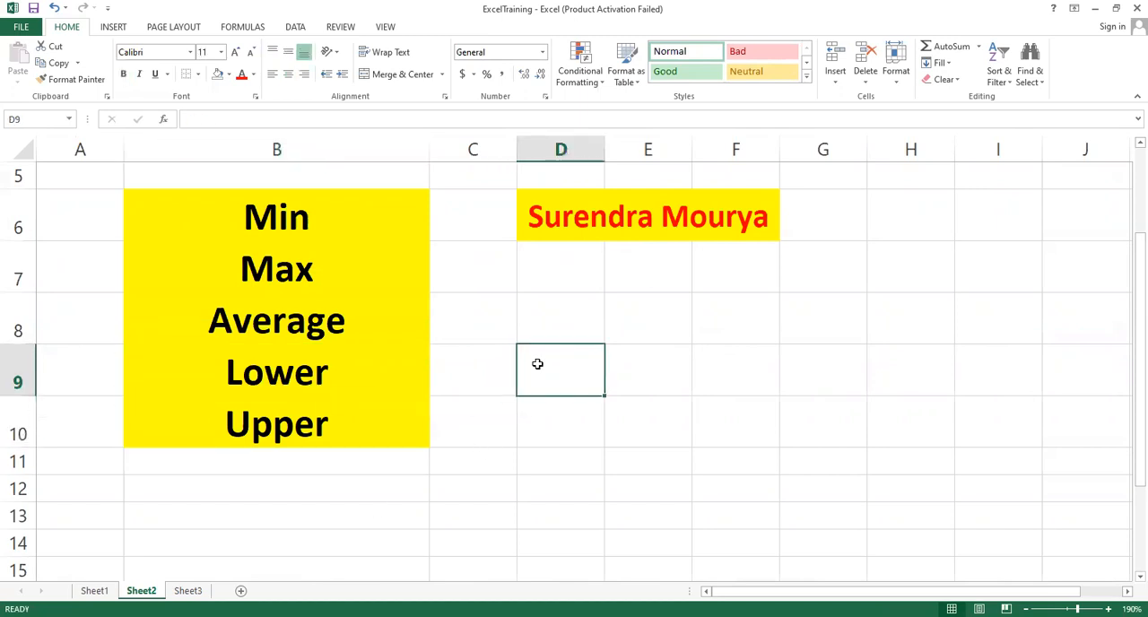